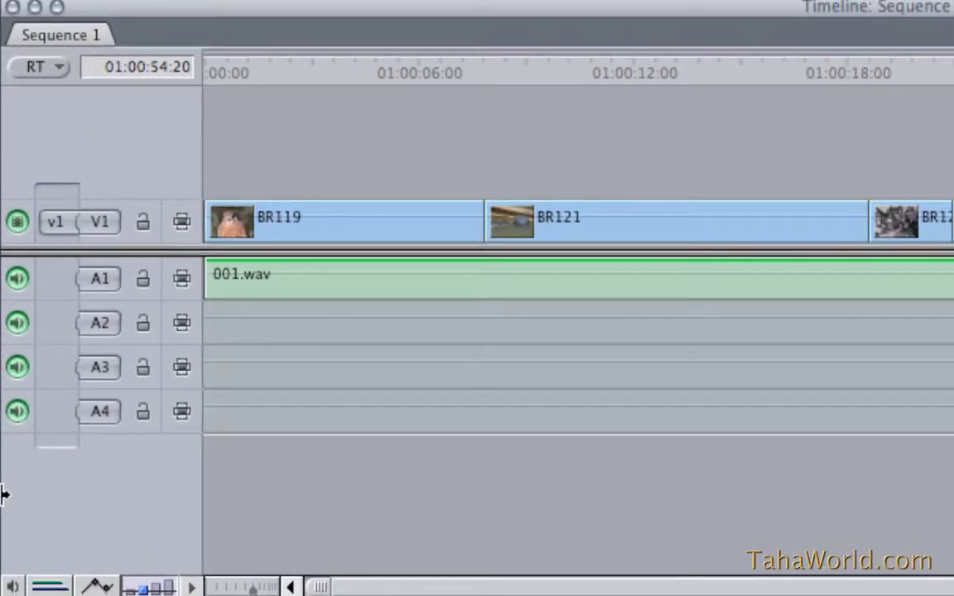
- Show the timeline's audio controls and toggle solo on and off for audio tracks A1 and A2
click(14, 588)
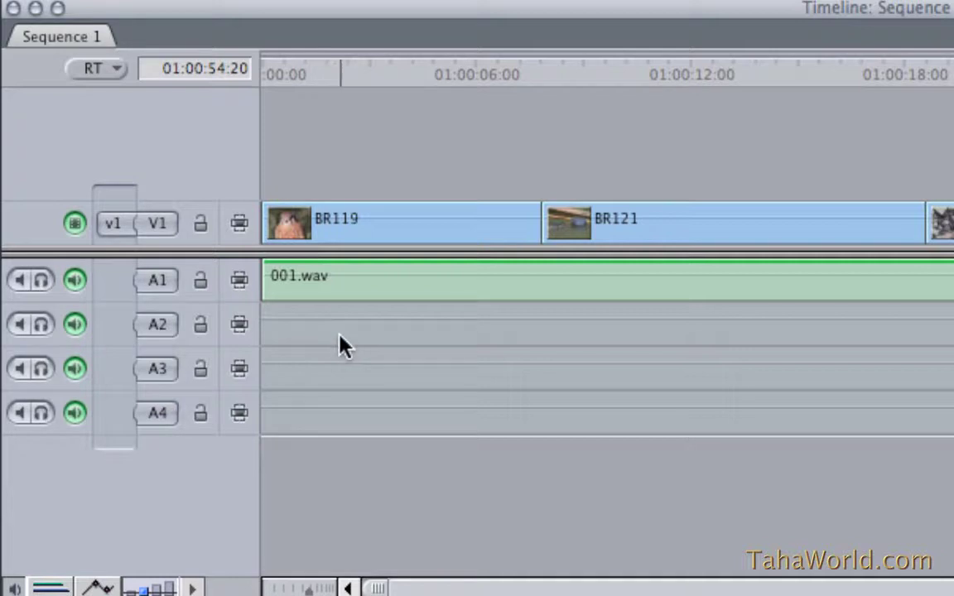
click(41, 280)
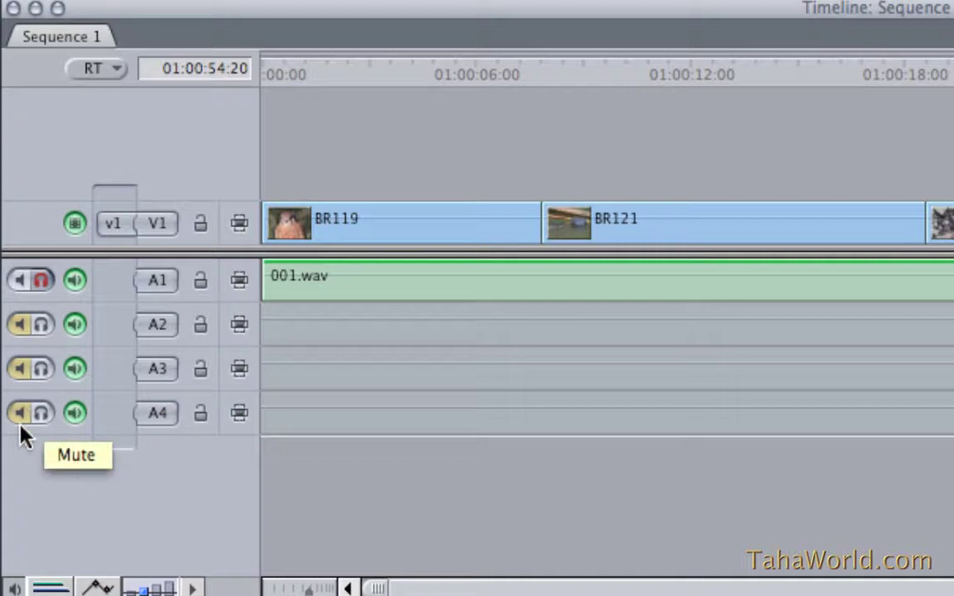
click(43, 324)
click(41, 324)
click(41, 281)
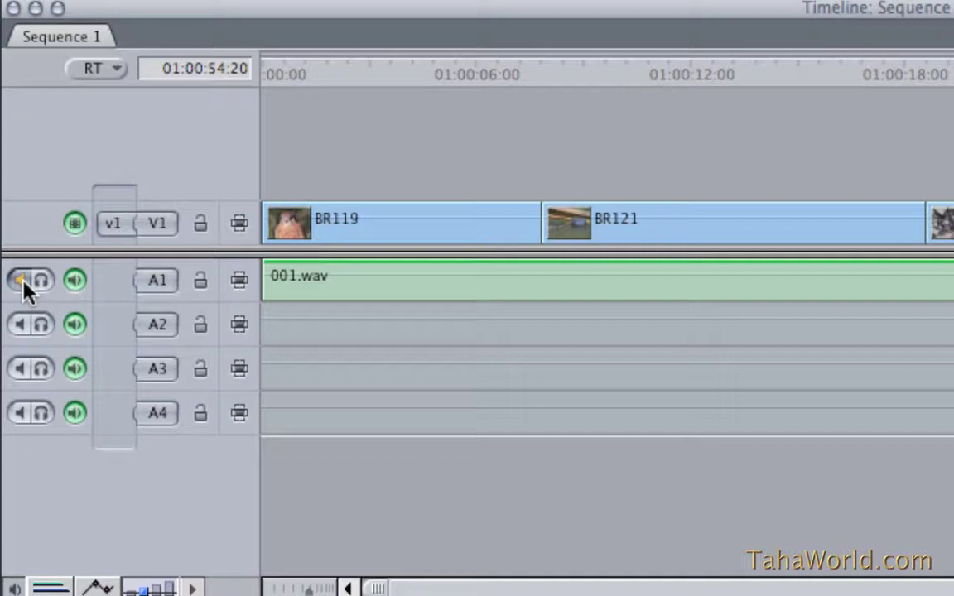
- Mute audio tracks A1 to A4 and unmute them again, and switch solo on and off for A1
click(21, 282)
click(20, 324)
click(22, 411)
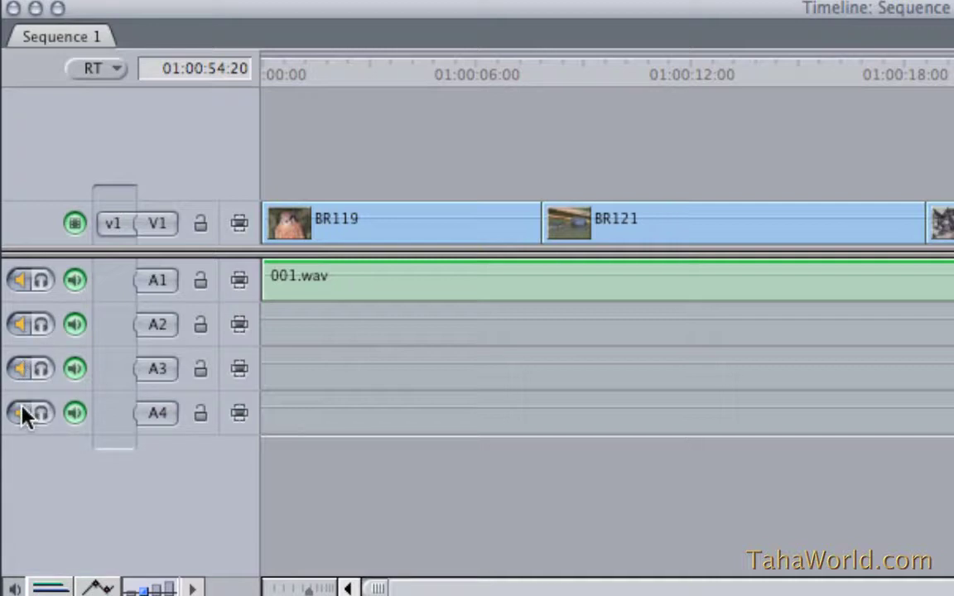
click(22, 411)
click(22, 368)
click(40, 280)
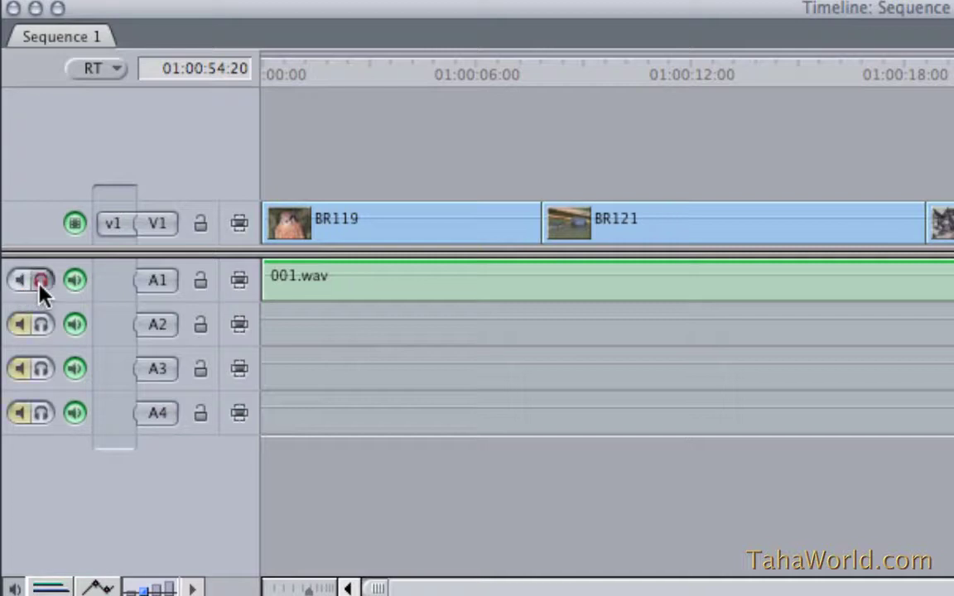
click(40, 281)
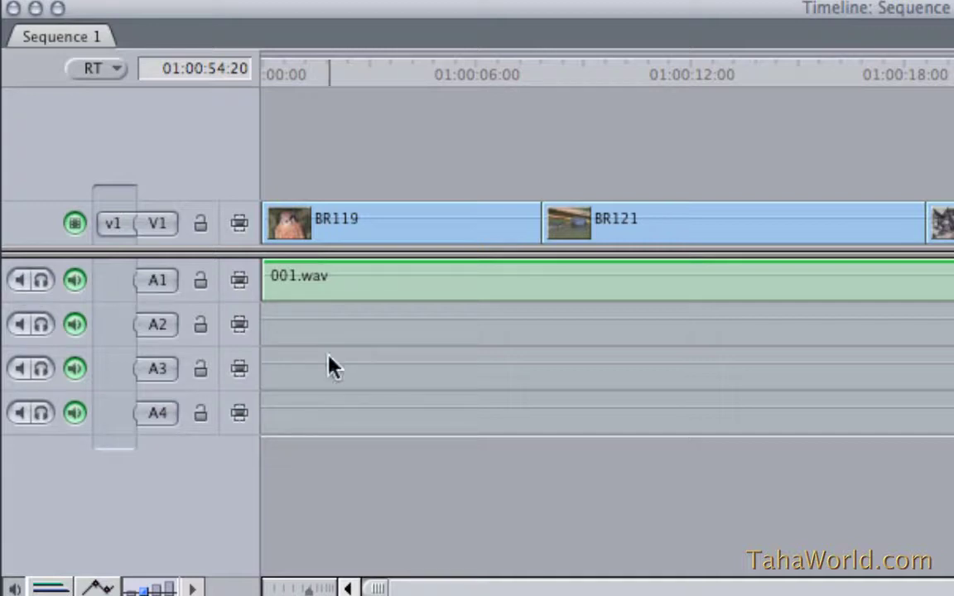
- Hide the timeline's audio controls and show the clip keyframes area below each track
click(15, 588)
click(40, 588)
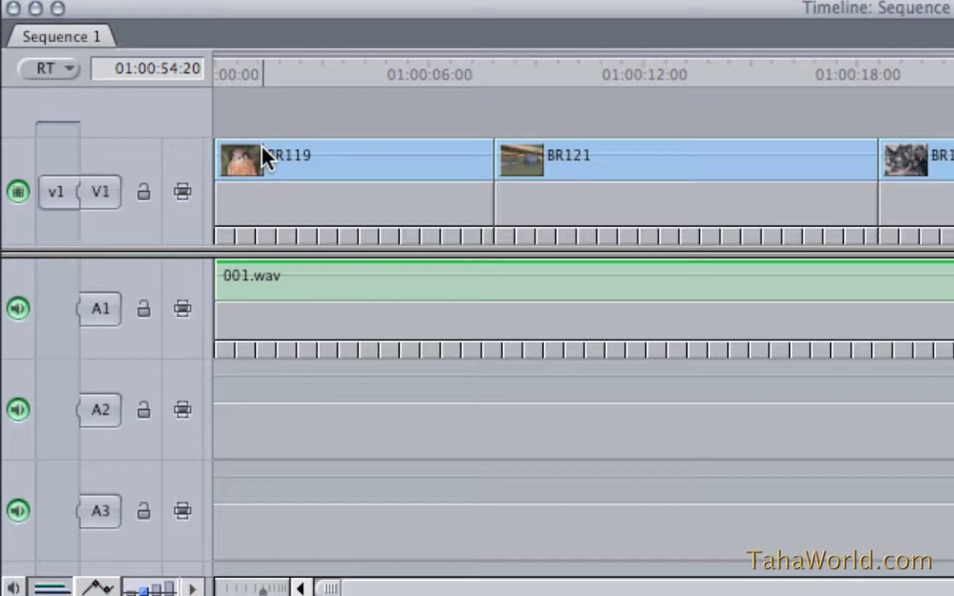
key(b)
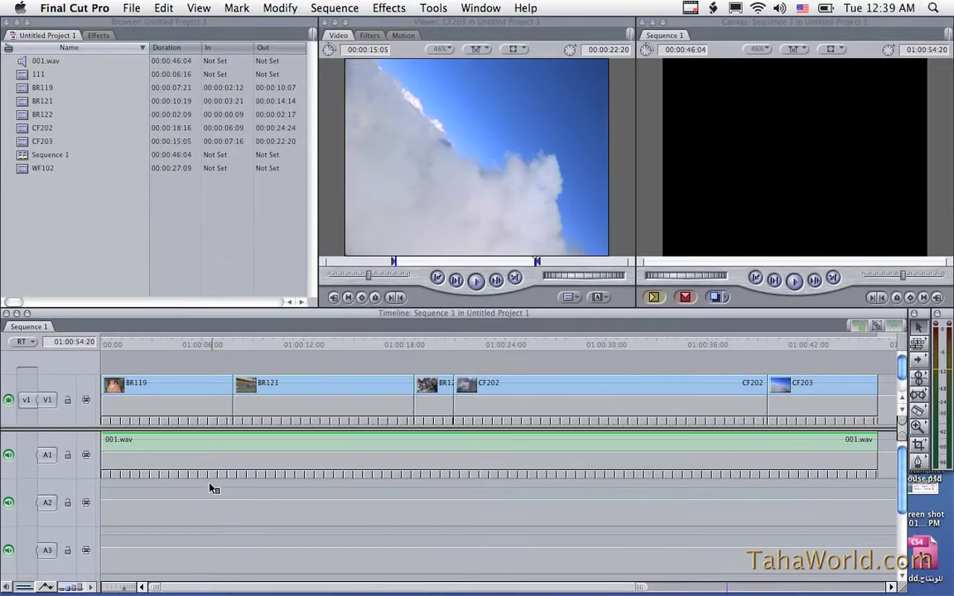
- Change the speed of clip BR119 in the timeline to a rate of 50%
click(176, 386)
click(280, 8)
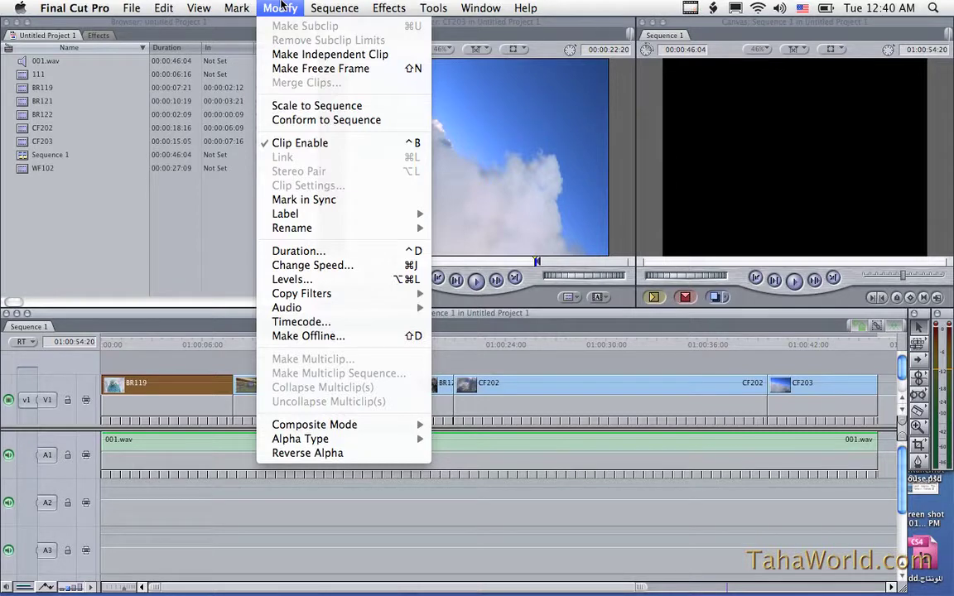
click(279, 267)
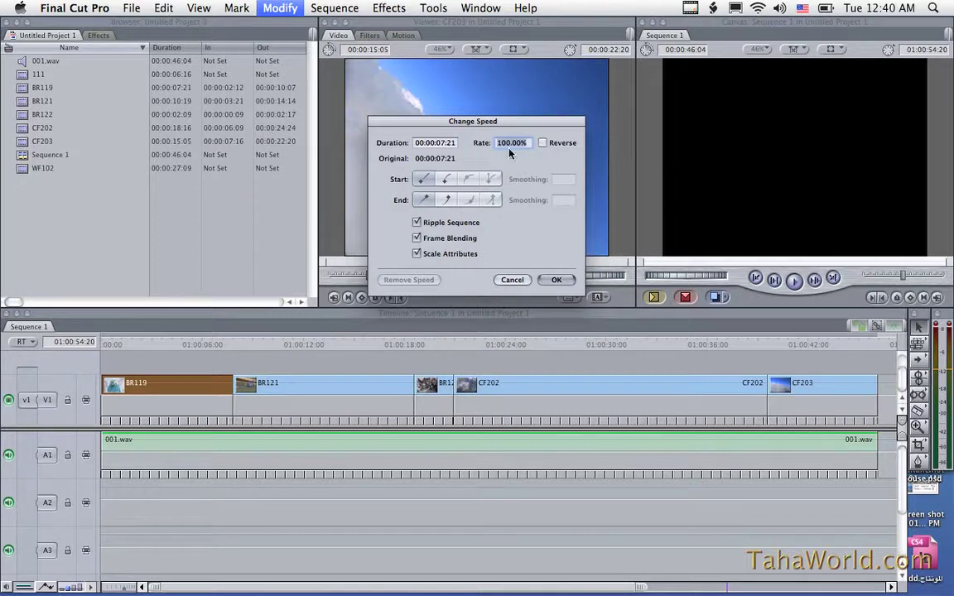
text(50)
key(Return)
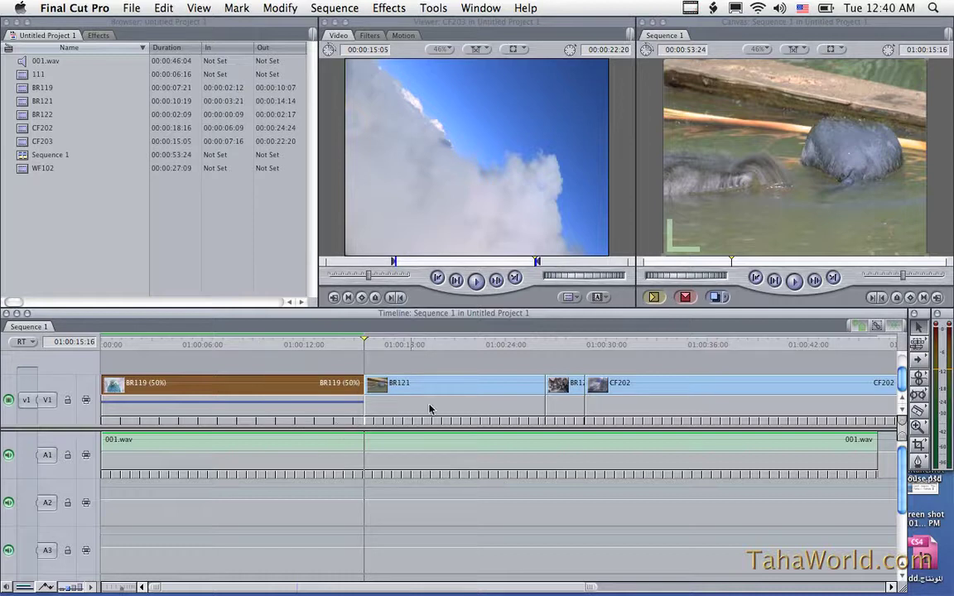
- Change the speed of clip BR121 in the timeline to a rate of 200%
click(451, 387)
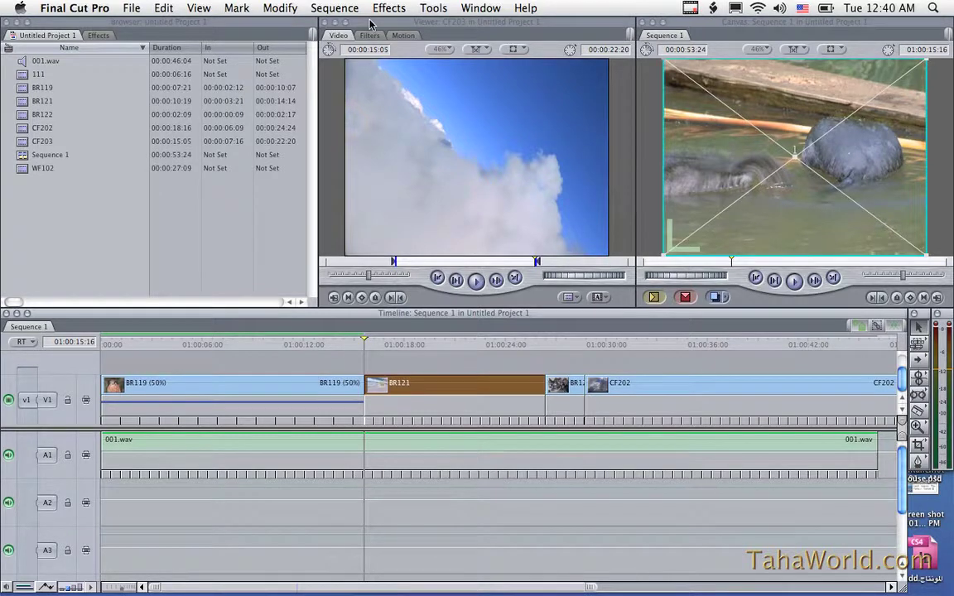
click(274, 8)
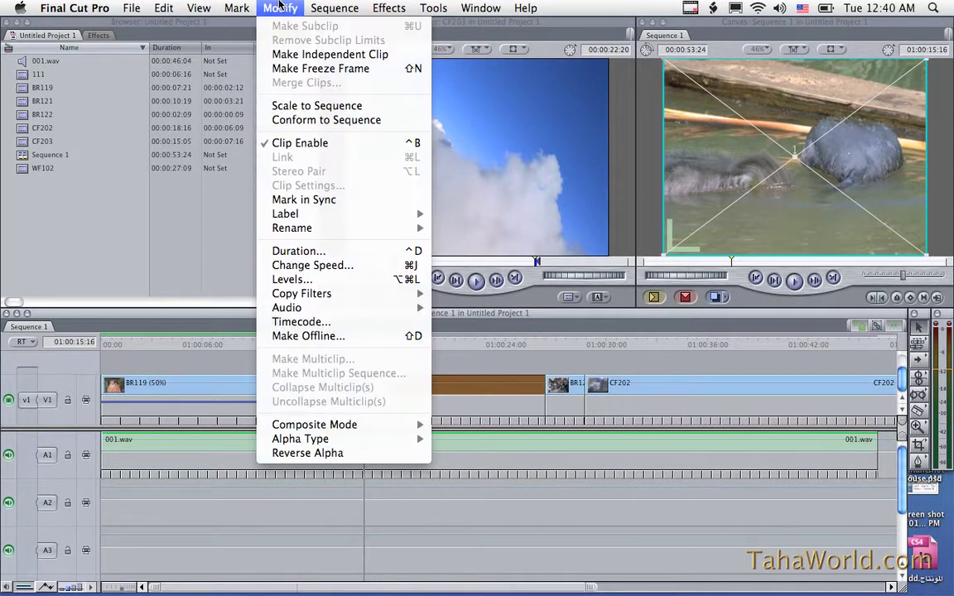
click(275, 265)
double_click(500, 144)
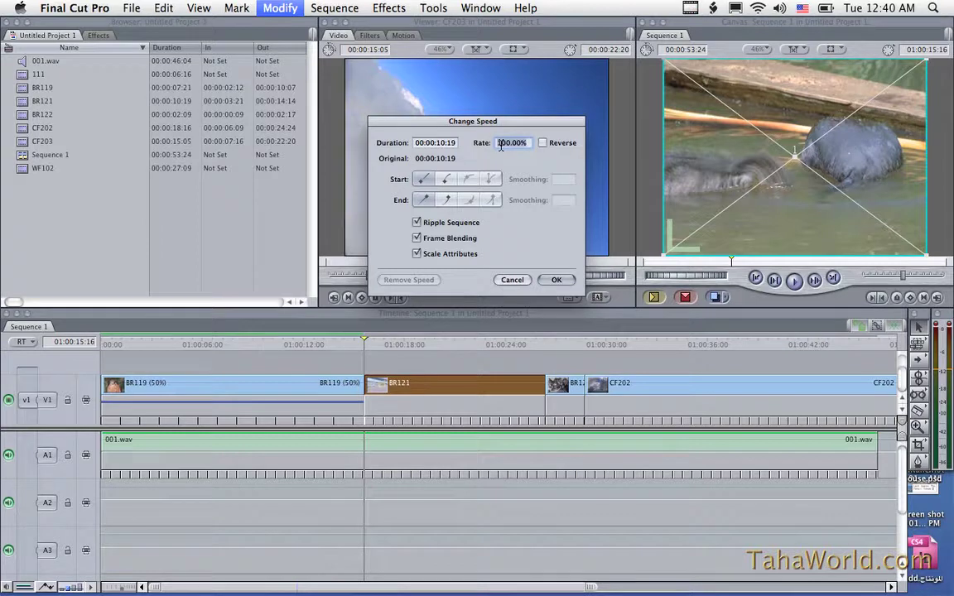
text(200)
key(Return)
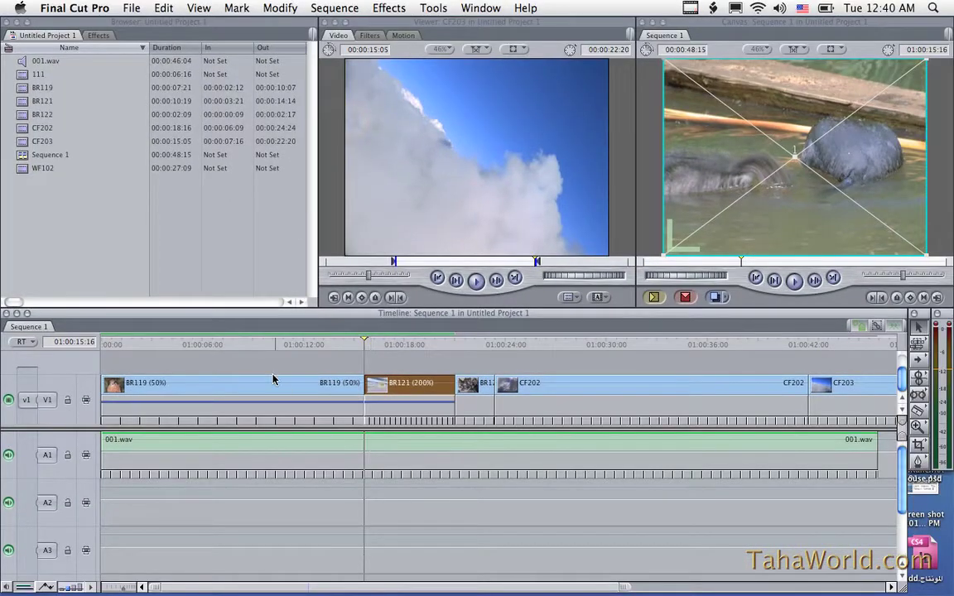
- Animate clip CF202's scale with a keyframe of 100 at 01:00:24:15 and one of 398 at 01:00:27:19
double_click(611, 386)
click(404, 35)
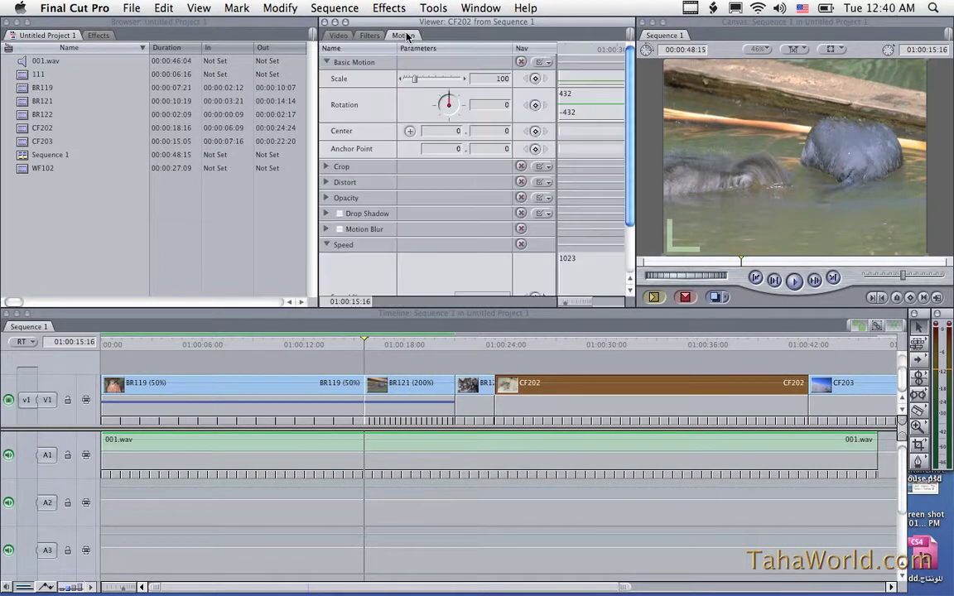
click(569, 51)
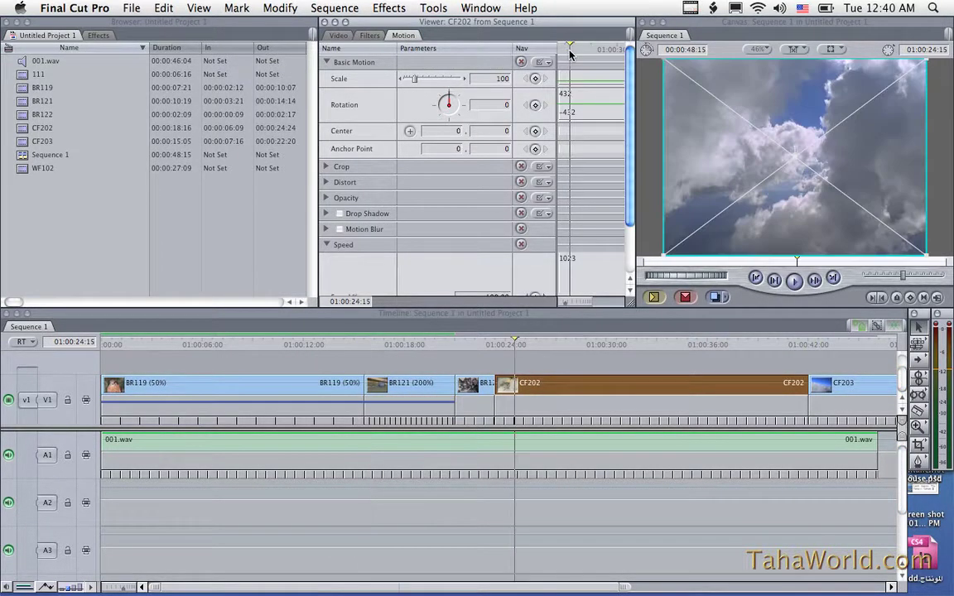
click(536, 79)
click(598, 47)
drag(416, 78, 442, 79)
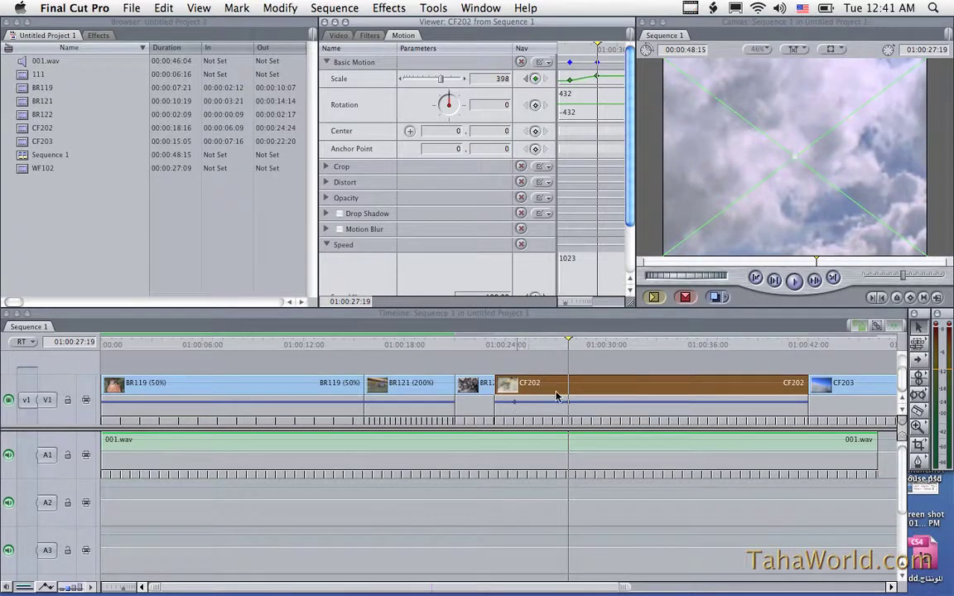
- Shift CF202's two scale keyframes along the clip in the timeline, placing the second at 01:00:28:05
click(612, 346)
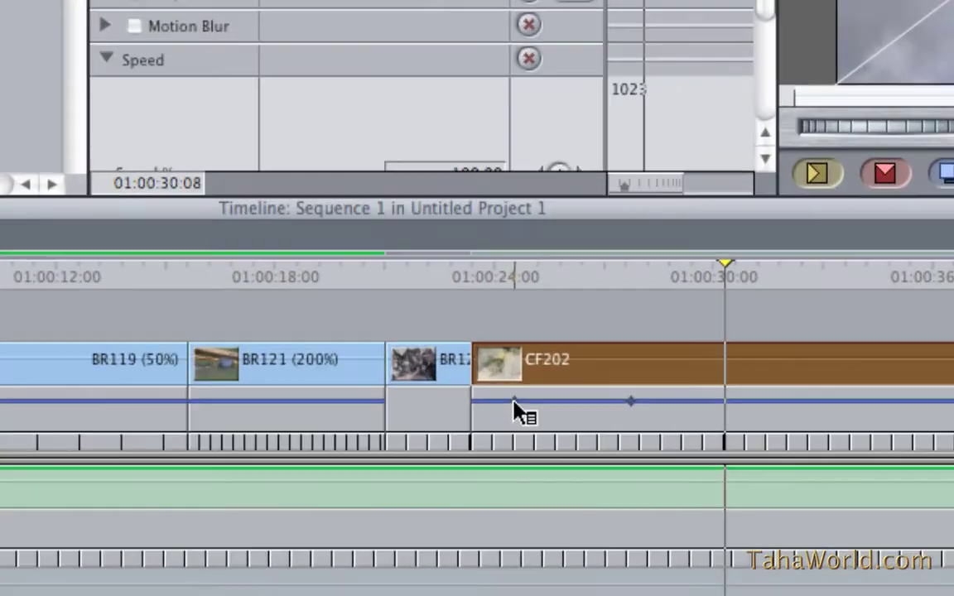
drag(515, 401, 547, 400)
mouse_move(632, 404)
mouse_down()
mouse_move(593, 402)
mouse_move(615, 401)
mouse_up()
click(645, 401)
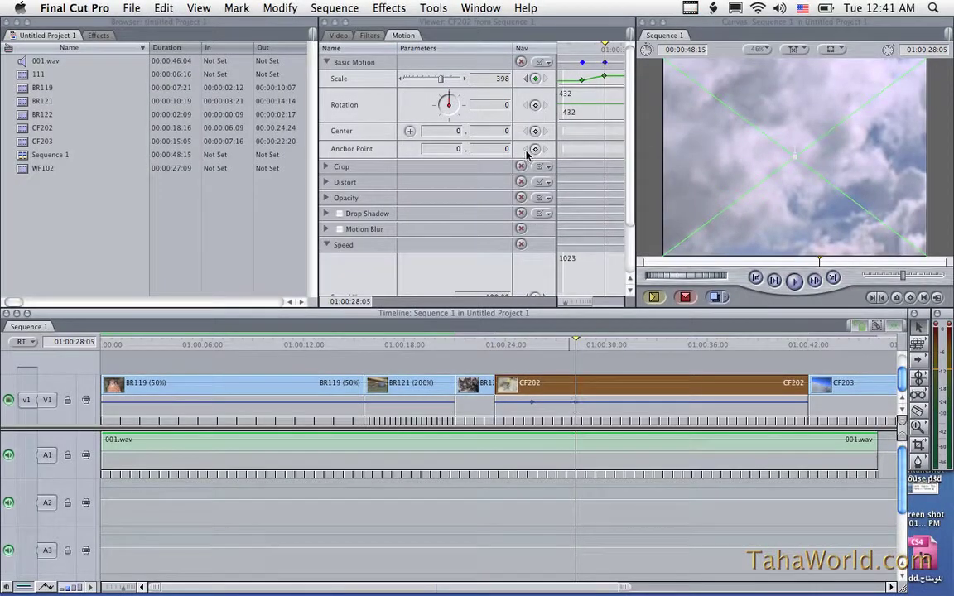
- Animate CF202's rotation with a keyframe of 74 at 01:00:24:24 and one of 182 at 01:00:29:04
click(577, 50)
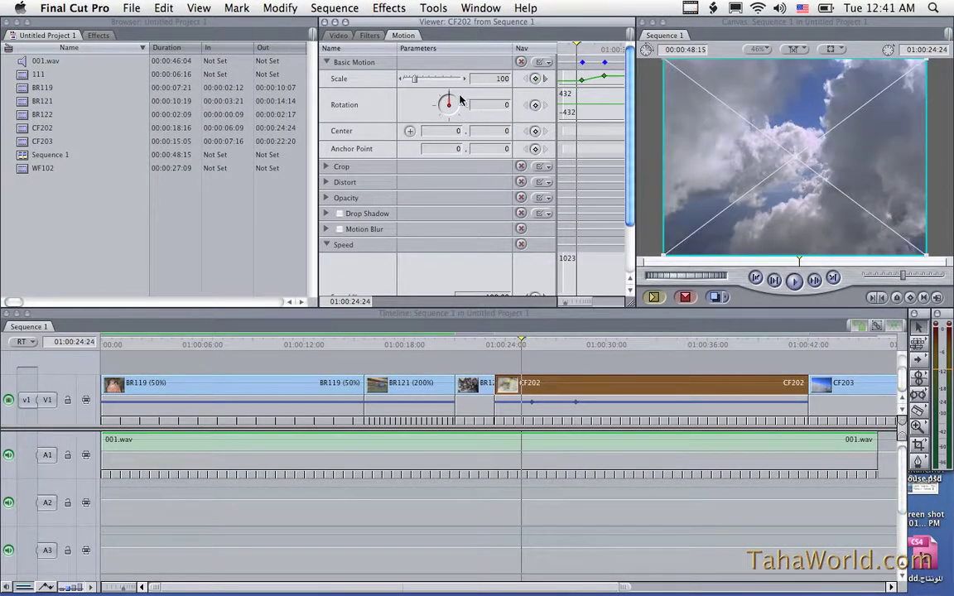
drag(460, 100, 456, 106)
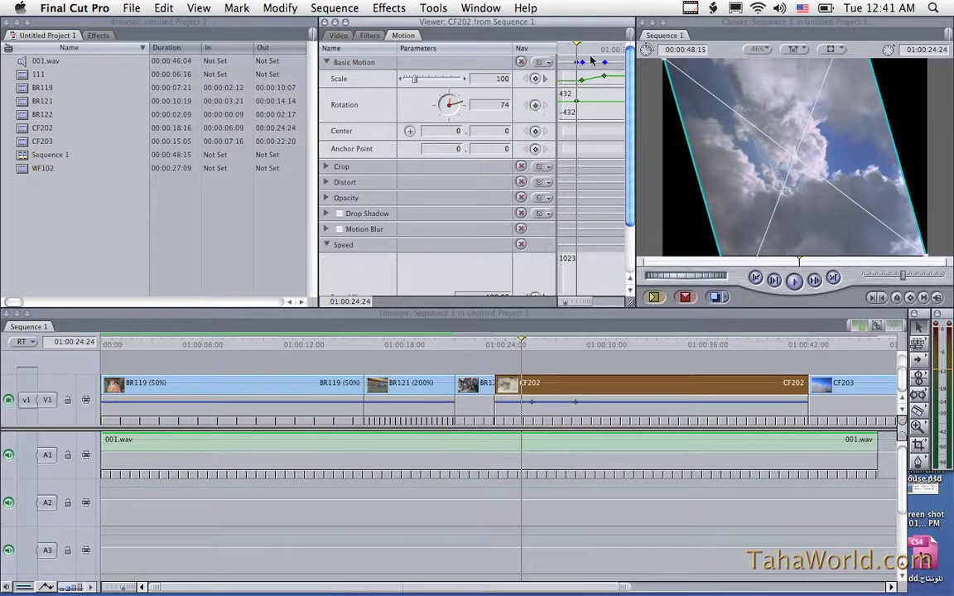
click(612, 46)
drag(410, 98, 407, 116)
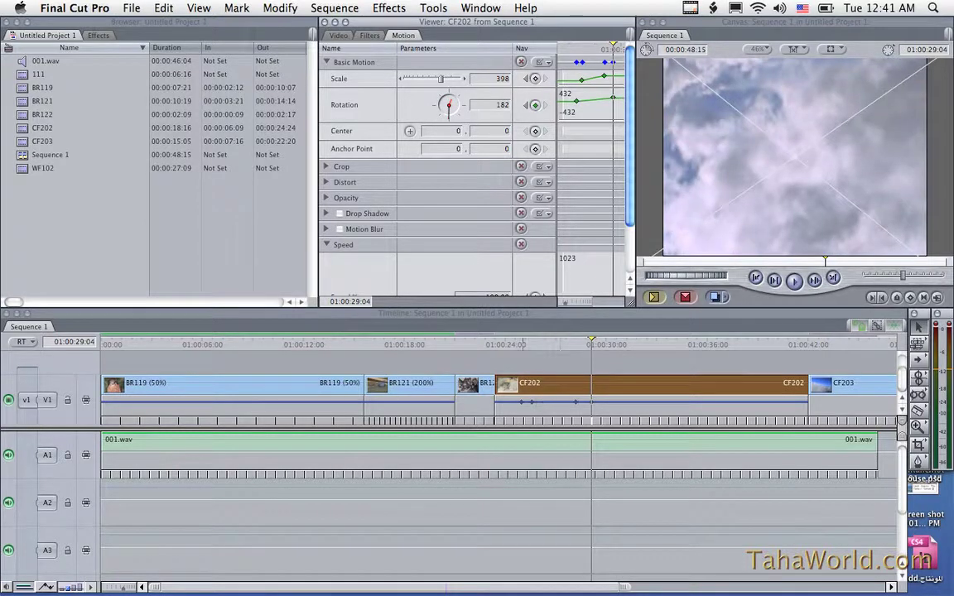
- Move CF202's first rotation keyframe back and forth in time and place it at 01:00:24:10
key(Up)
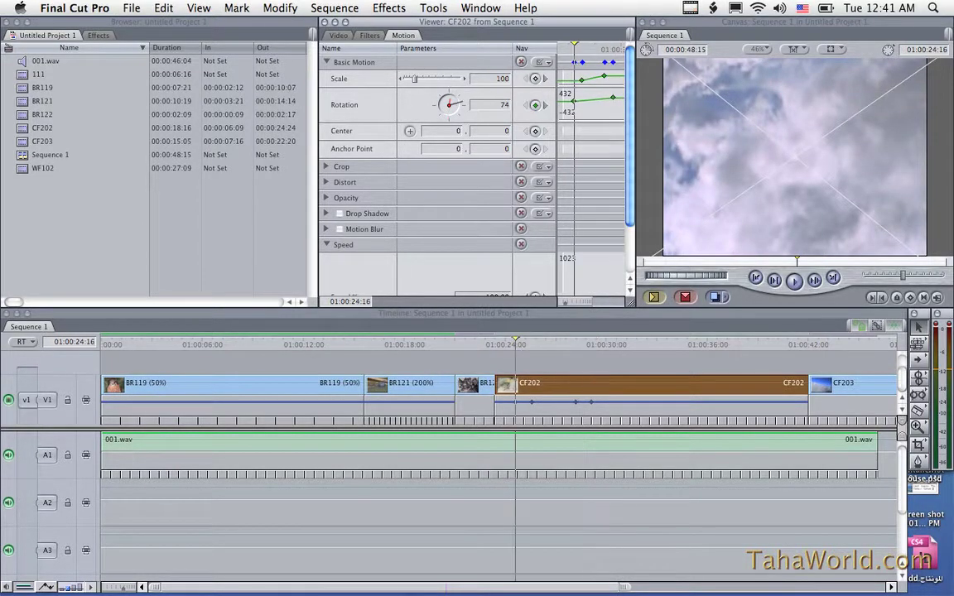
key(Right)
key(Right)
key(Right)
key(Right)
key(Right)
key(Right)
key(Right)
key(Right)
key(Right)
key(Right)
key(Right)
key(Right)
key(Right)
key(Right)
key(Right)
key(Right)
key(Right)
key(Right)
key(Right)
key(Right)
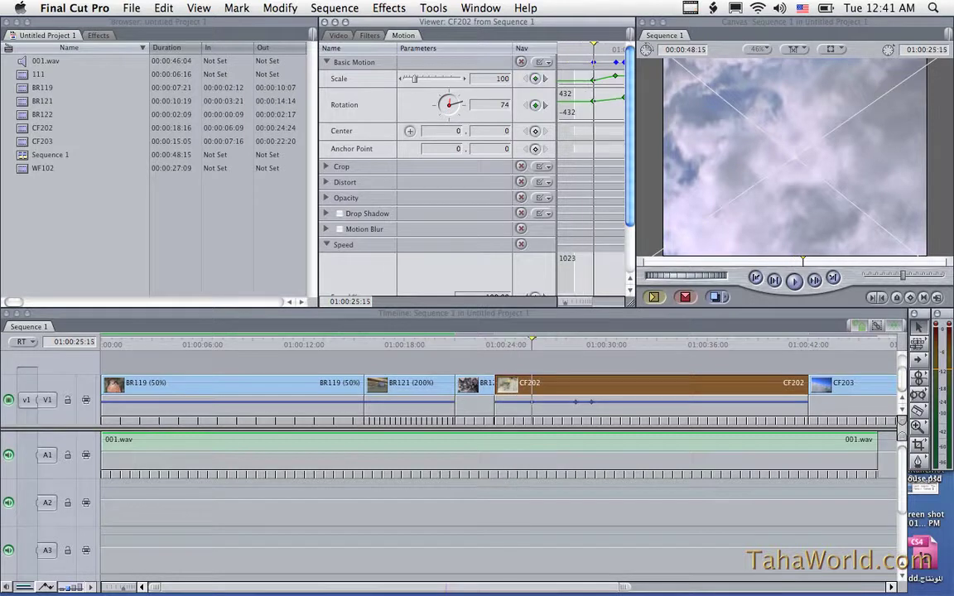
key(Left)
key(Left)
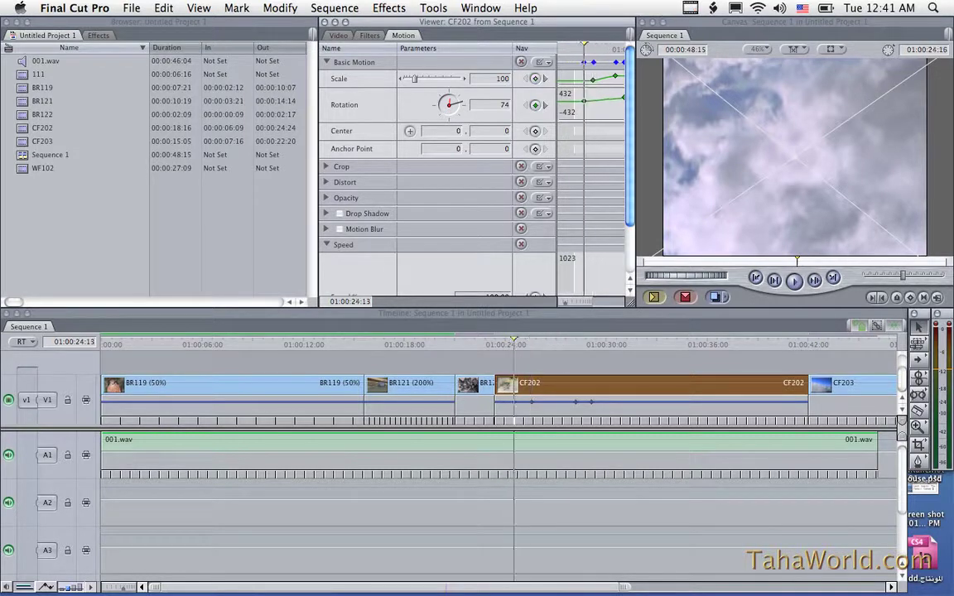
key(Left)
key(Left)
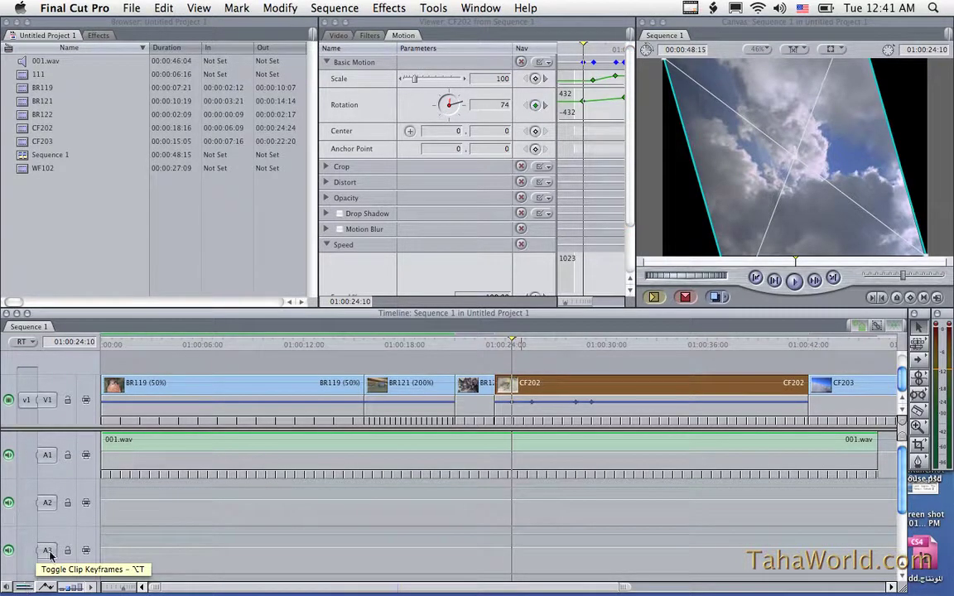
- Open audio clip 001.wav and add level keyframes of 0 dB at 00:00:24:10 and -23 dB at 00:00:26:00
double_click(461, 446)
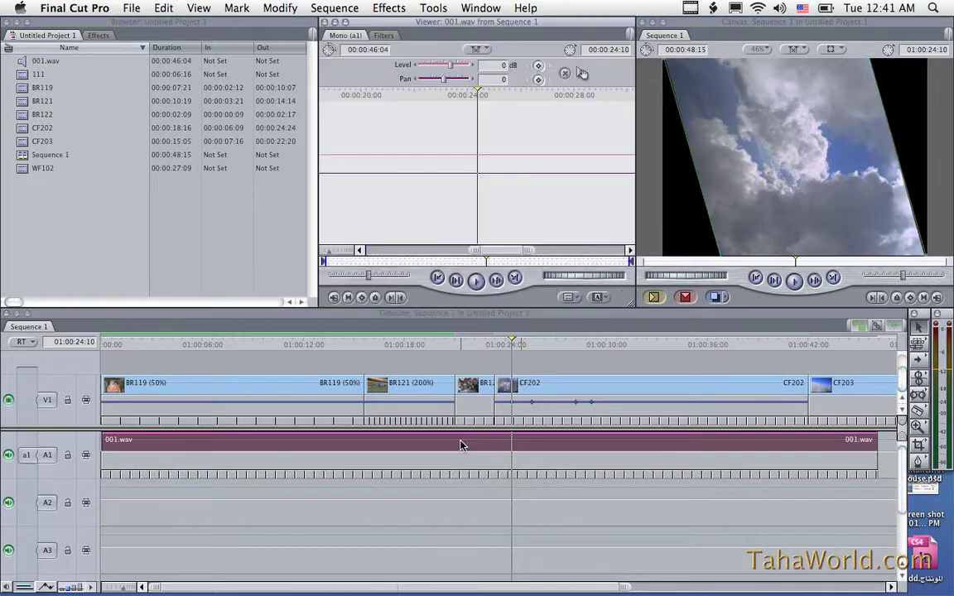
click(538, 66)
click(520, 92)
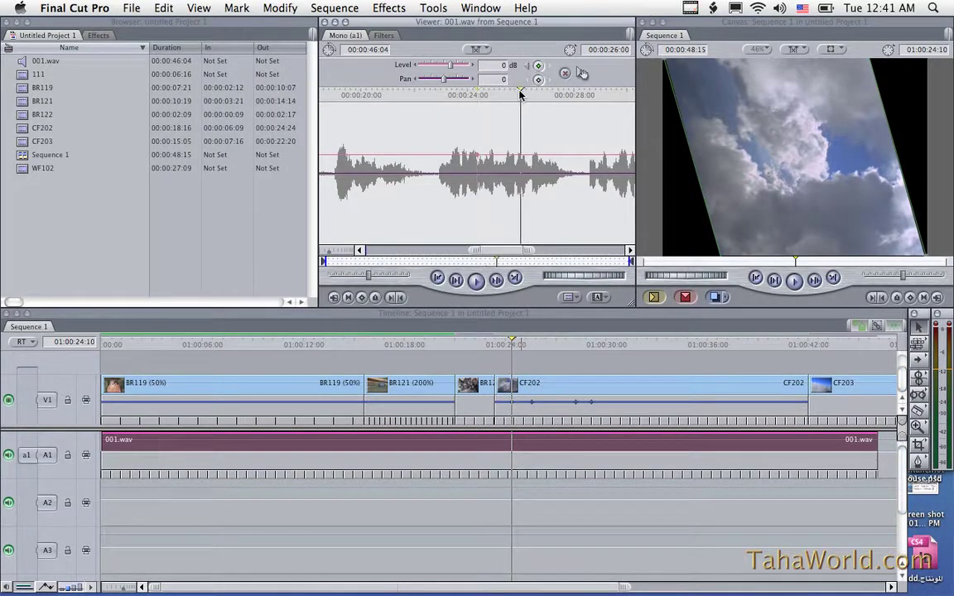
drag(451, 68, 431, 68)
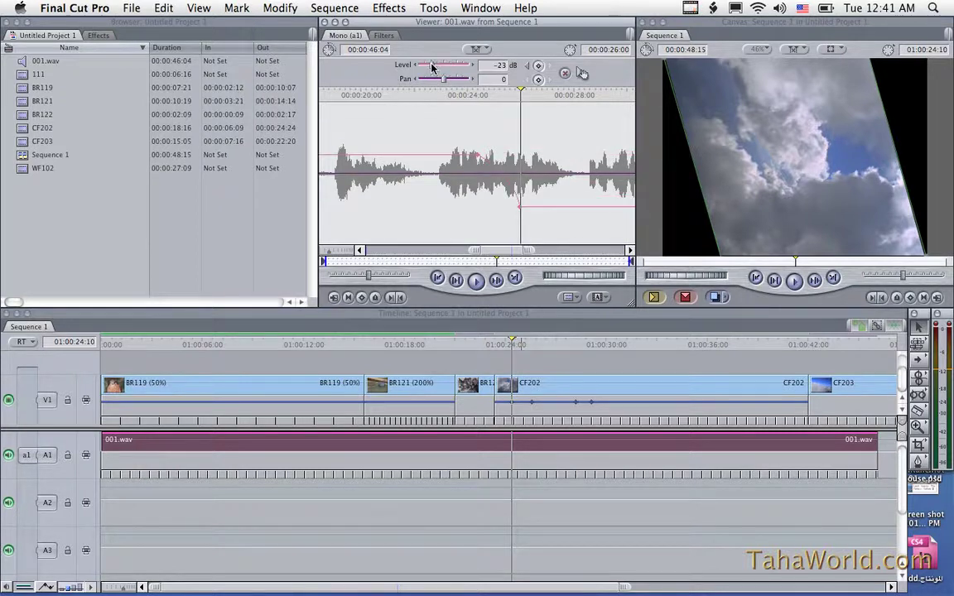
- Move the playhead to 01:00:25:17, deselect 001.wav and show the clip overlays in the timeline
click(533, 344)
click(482, 462)
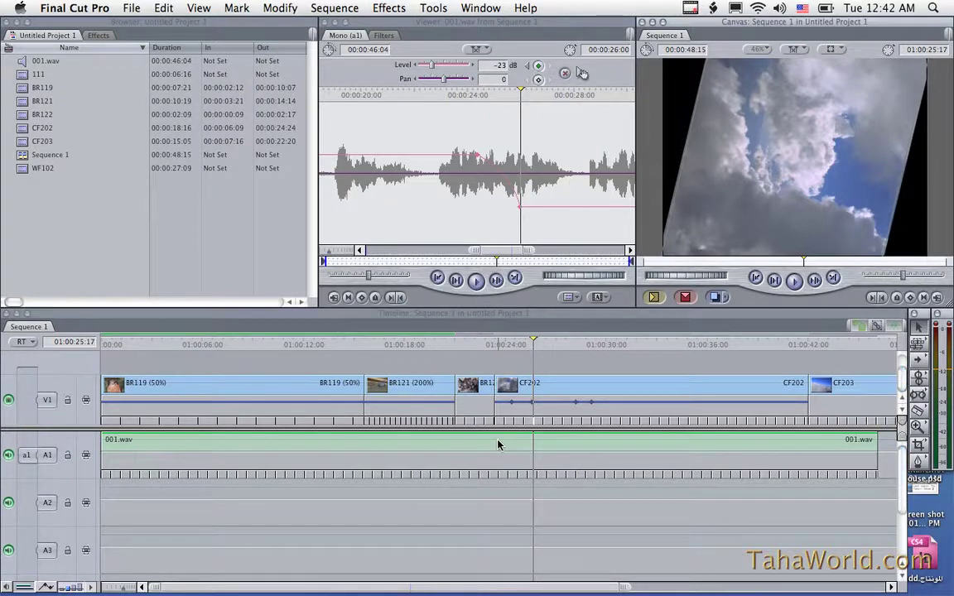
click(45, 588)
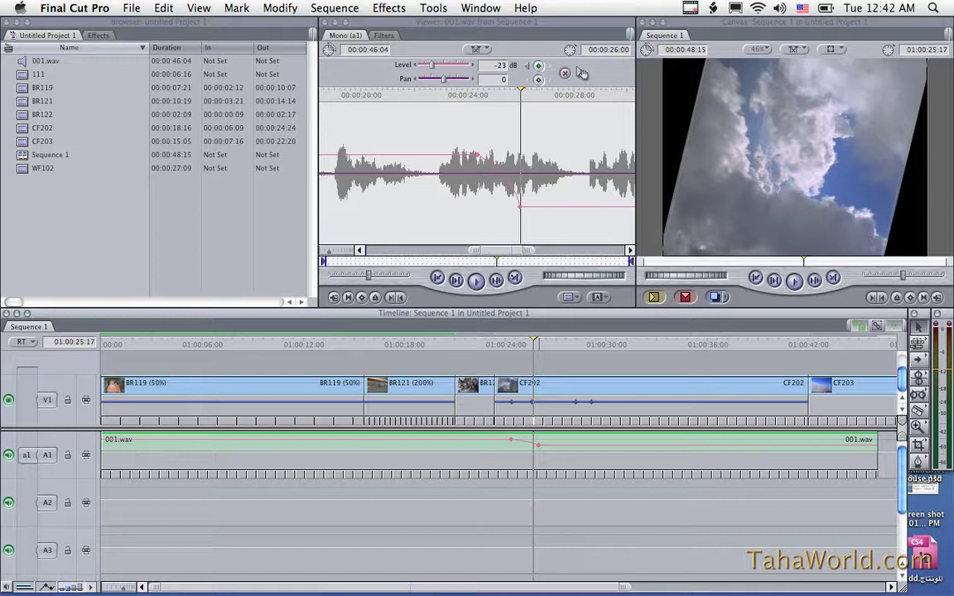
- Reshape 001.wav's level fade in the timeline by raising the first keyframe and dropping the second to -inf dB, and add a third keyframe
drag(538, 444, 557, 402)
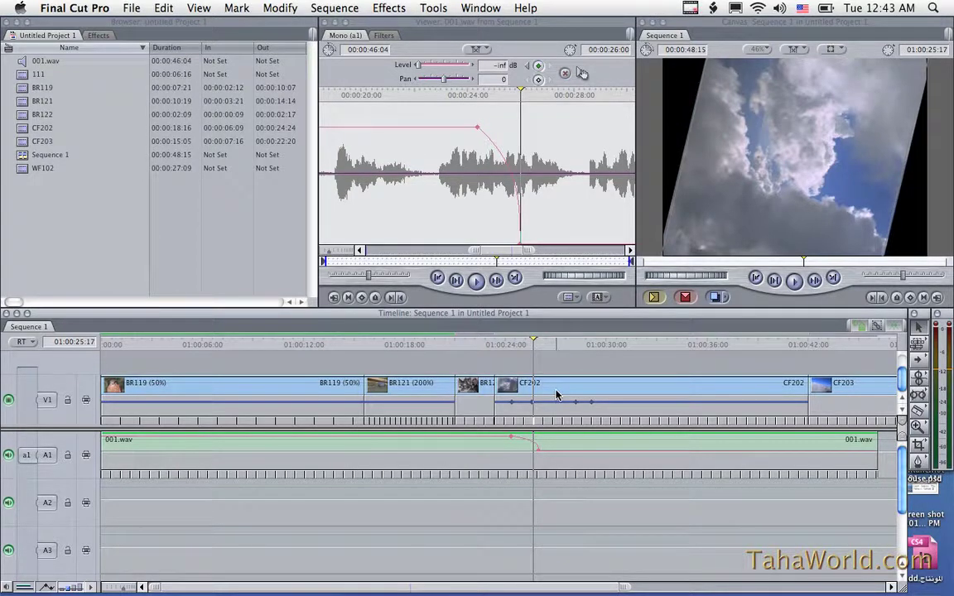
mouse_move(537, 449)
mouse_down()
mouse_move(539, 389)
mouse_move(542, 454)
mouse_up()
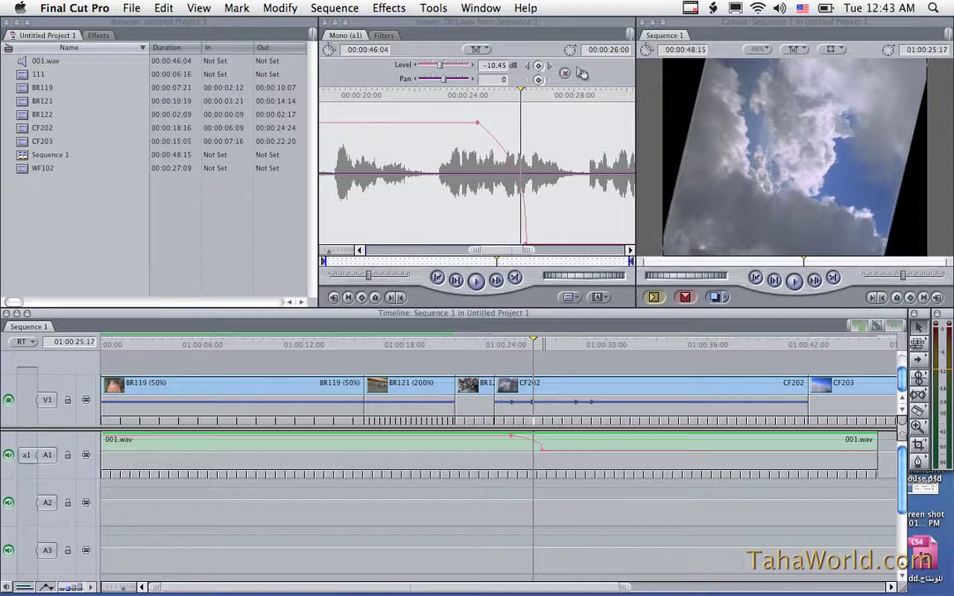
drag(542, 450, 548, 450)
click(577, 451)
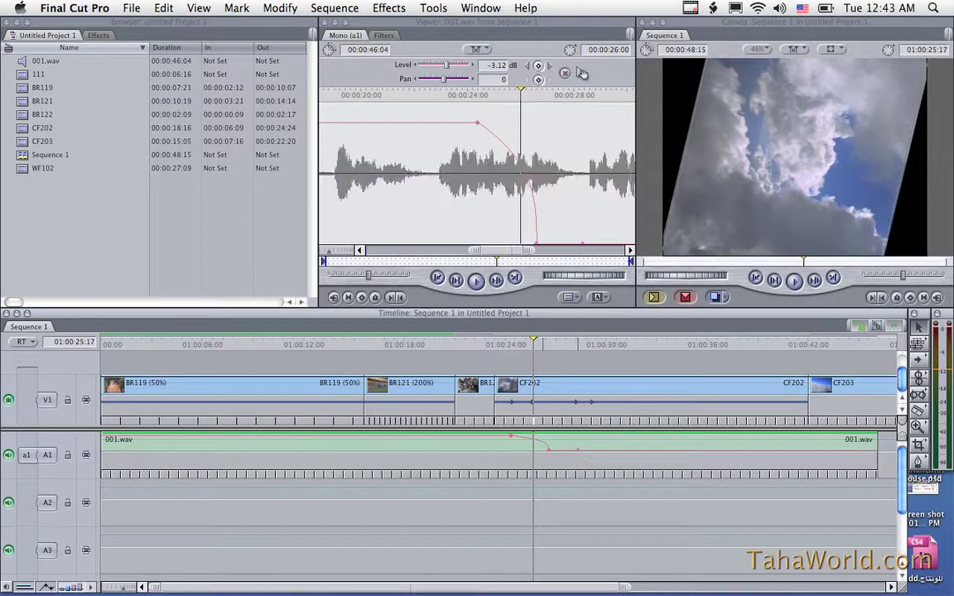
- Raise 001.wav's third level keyframe to about 2 dB, and delete the second keyframe and undo its deletion
mouse_move(577, 450)
mouse_down()
mouse_move(550, 444)
mouse_move(581, 440)
mouse_up()
right_click(549, 453)
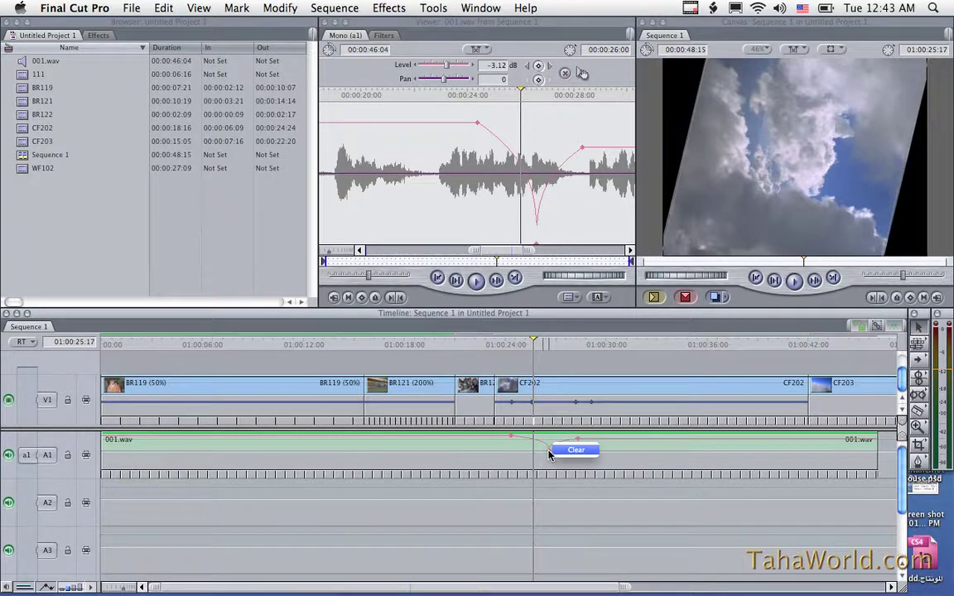
click(556, 452)
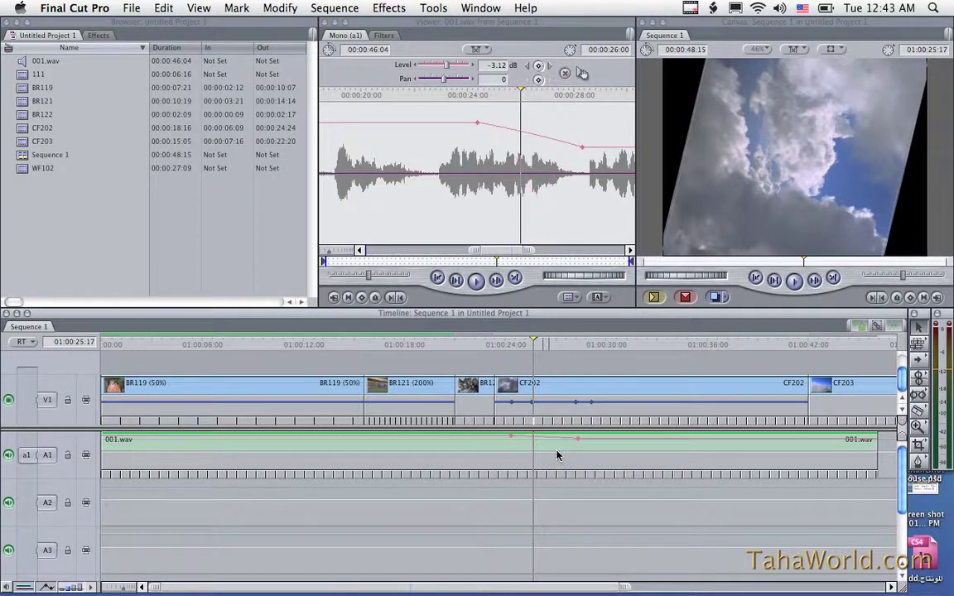
key(super+z)
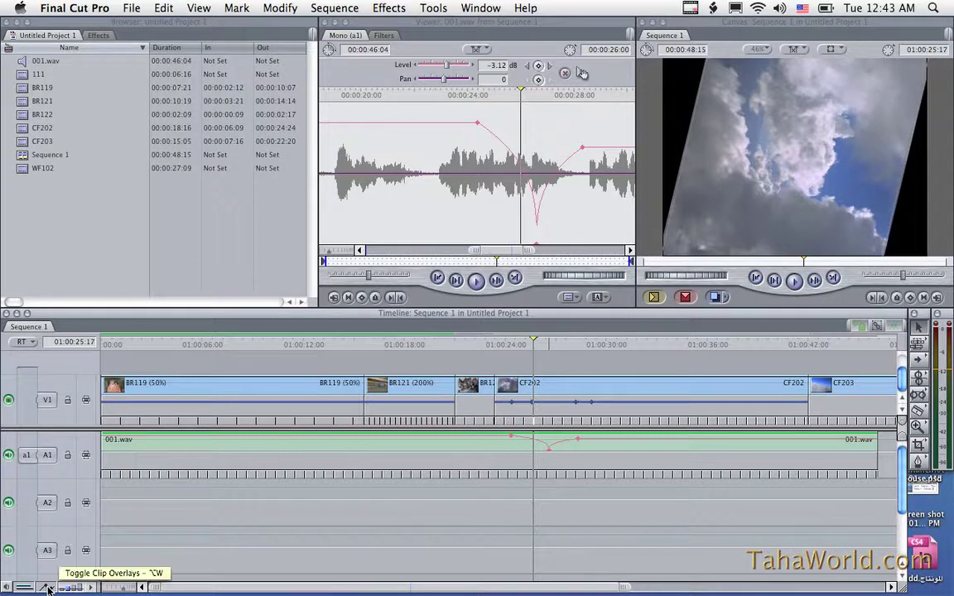
- Hide the clip keyframes while keeping the clip overlays shown, and lower CF202's opacity line and return it to full
key(shift+t)
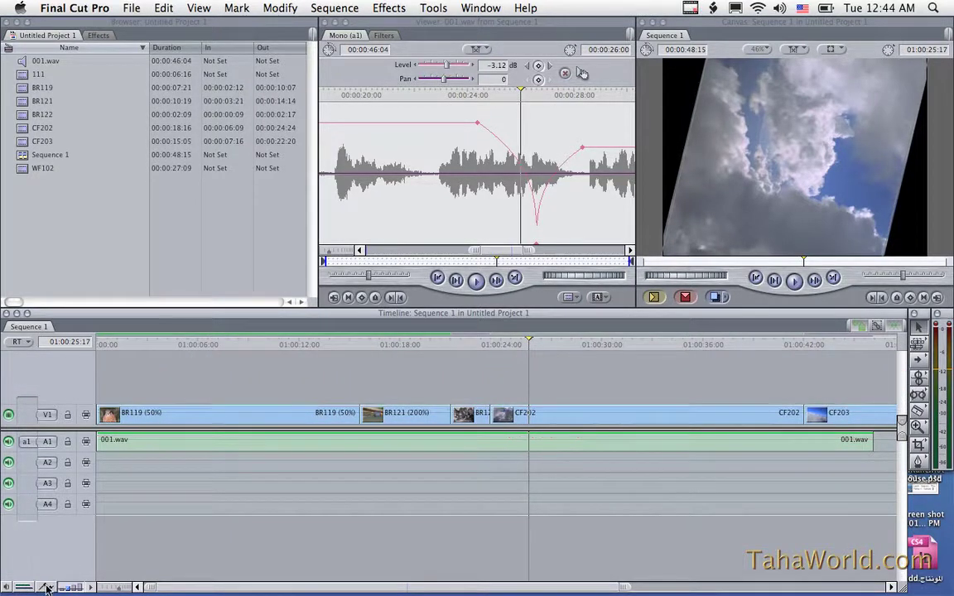
click(47, 588)
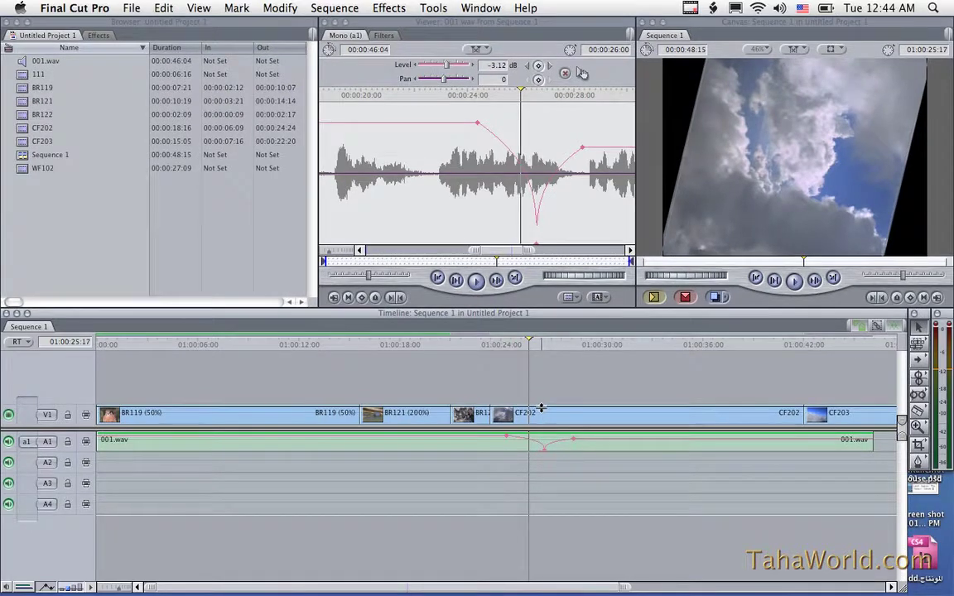
drag(540, 409, 542, 417)
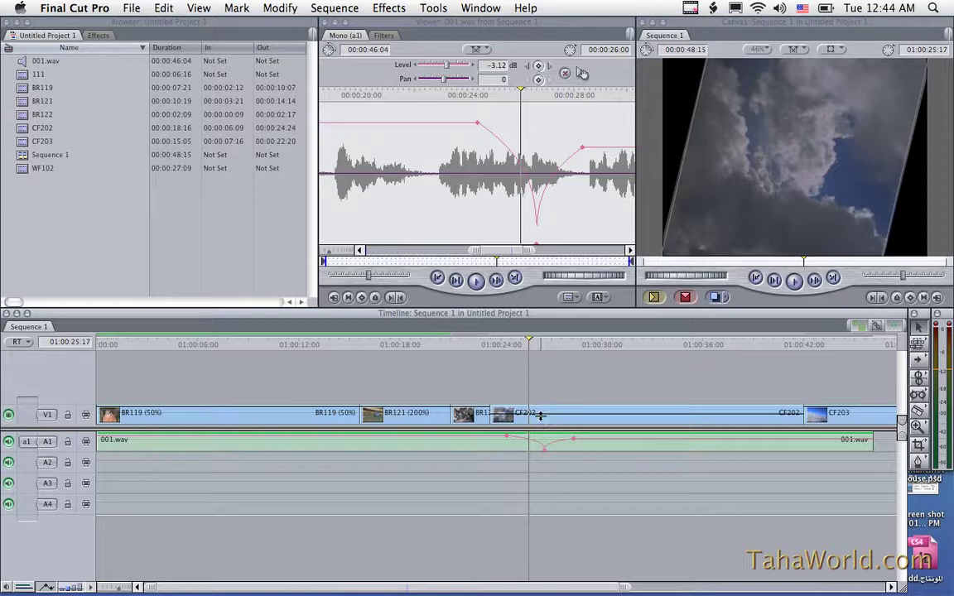
drag(541, 418, 541, 405)
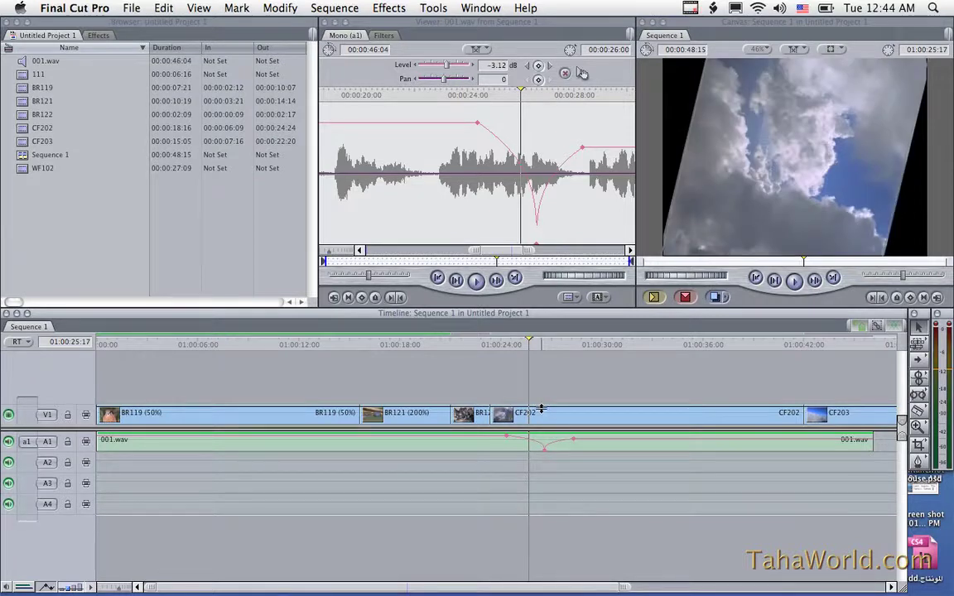
- Add three opacity keyframes to CF202 between about 01:00:26 and 01:00:31, with the middle one lowered, and play the dip
key(p)
click(543, 409)
click(577, 409)
drag(577, 409, 577, 420)
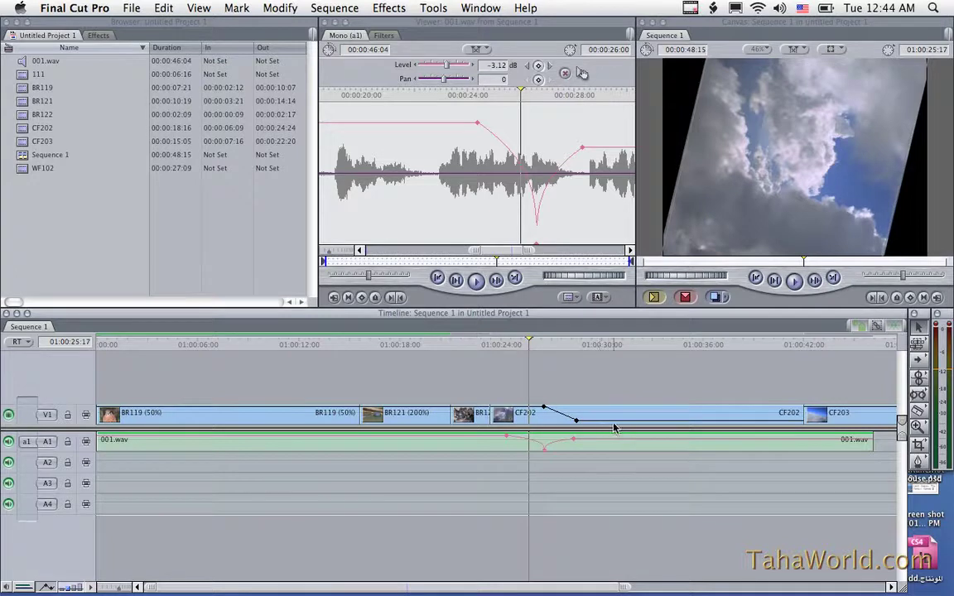
click(617, 421)
drag(617, 421, 617, 407)
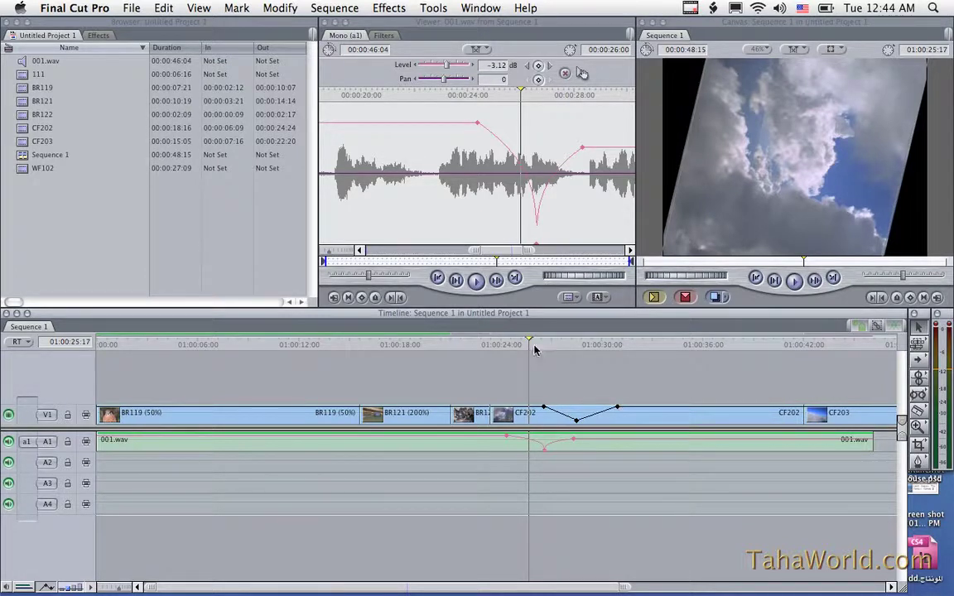
key(space)
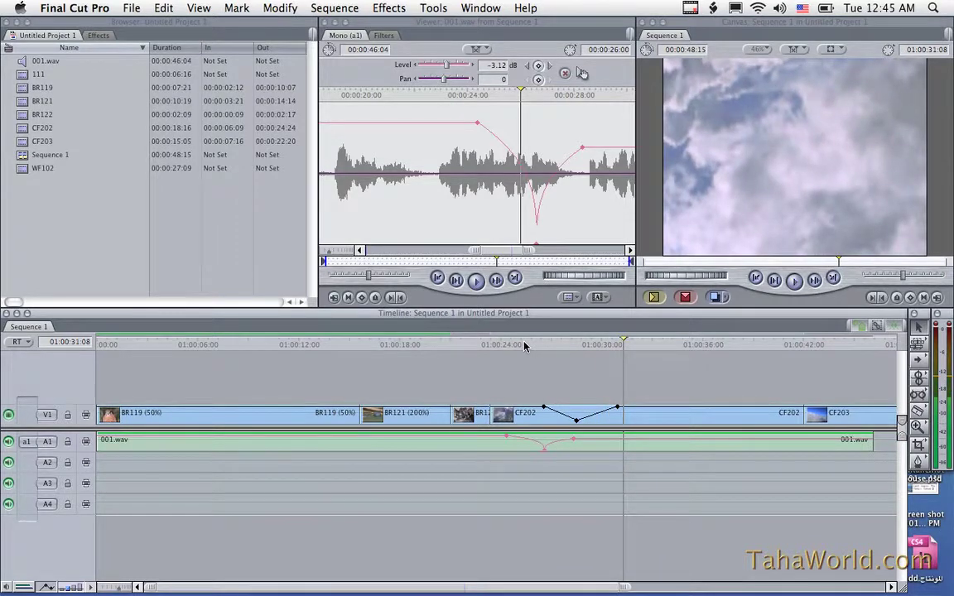
- Hide the clip overlays and step the timeline track height through its sizes from Reduced up to Large
click(45, 587)
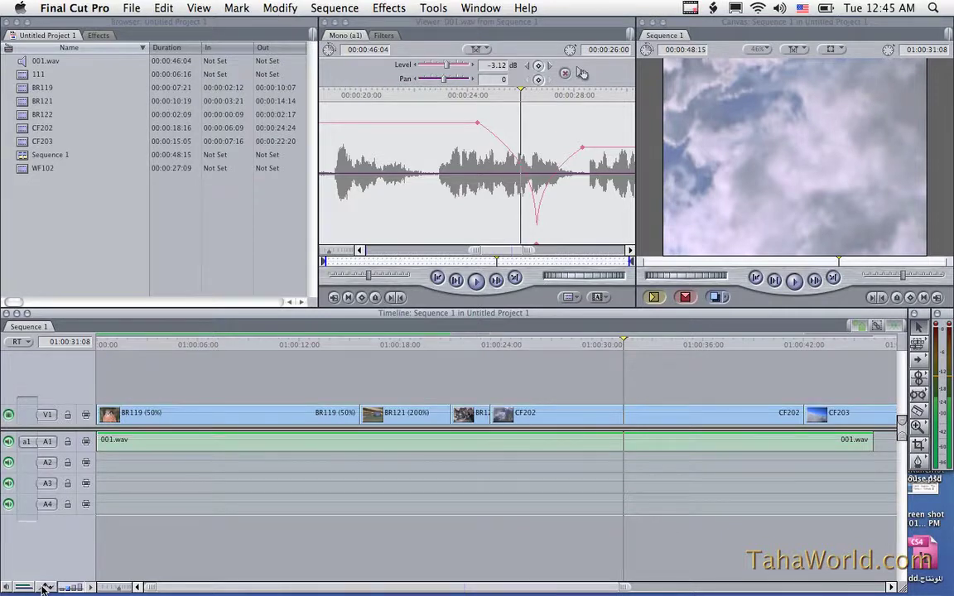
click(64, 588)
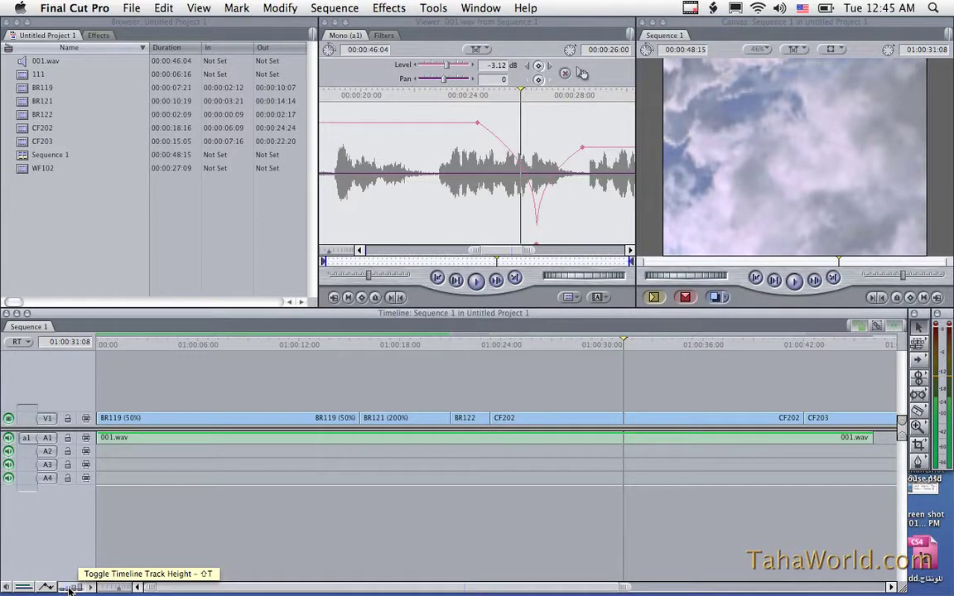
click(68, 588)
click(75, 588)
click(78, 588)
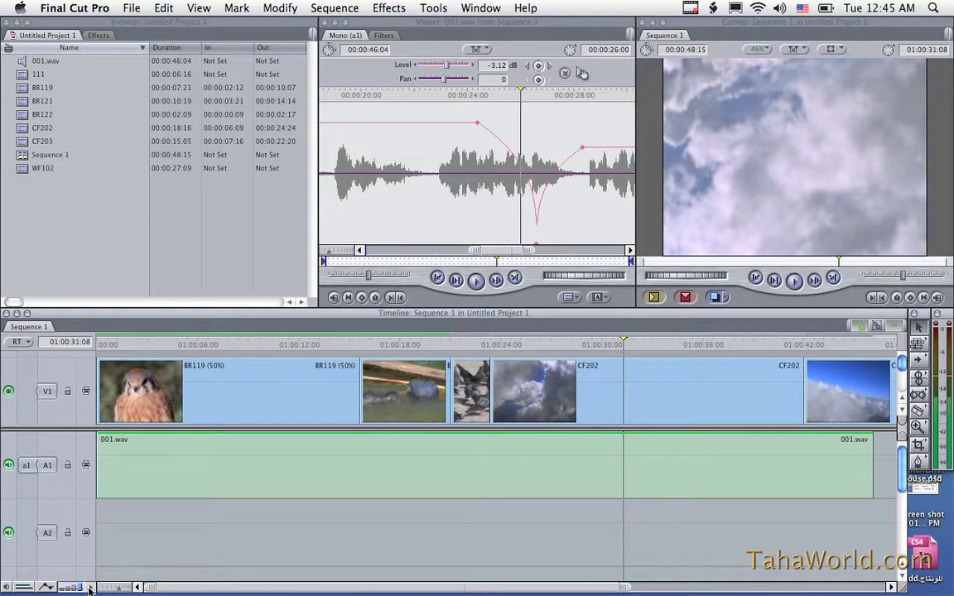
- Show video filmstrips on the timeline clips and compare them at several zoomed-out and zoomed-in timeline scales
click(90, 587)
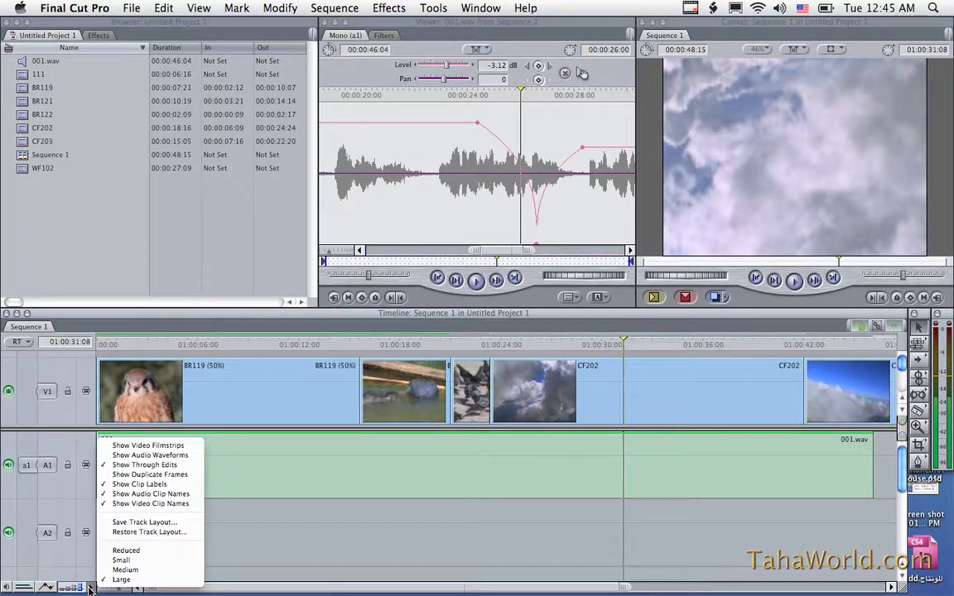
click(139, 446)
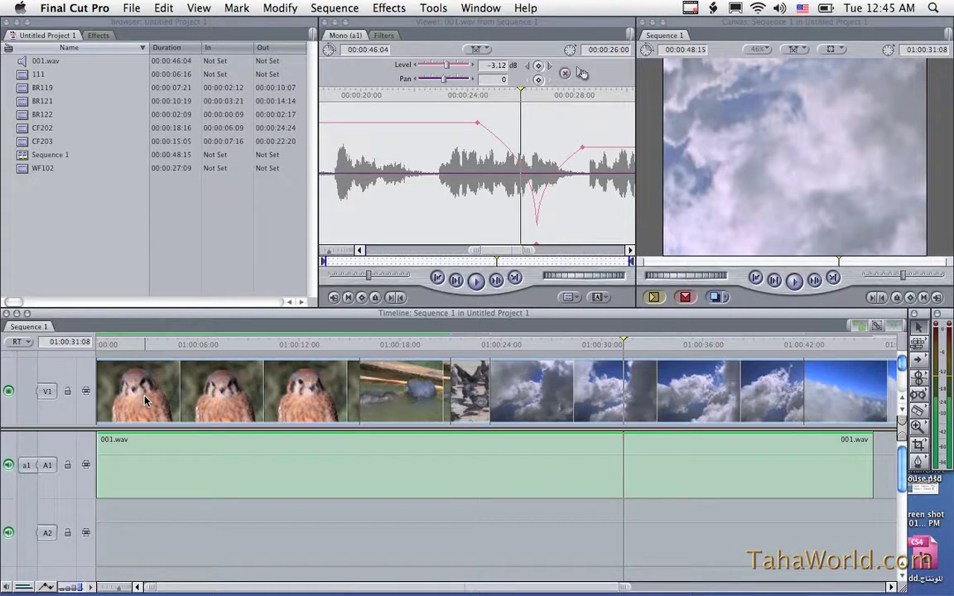
key(super+minus)
key(super+minus)
key(super+minus)
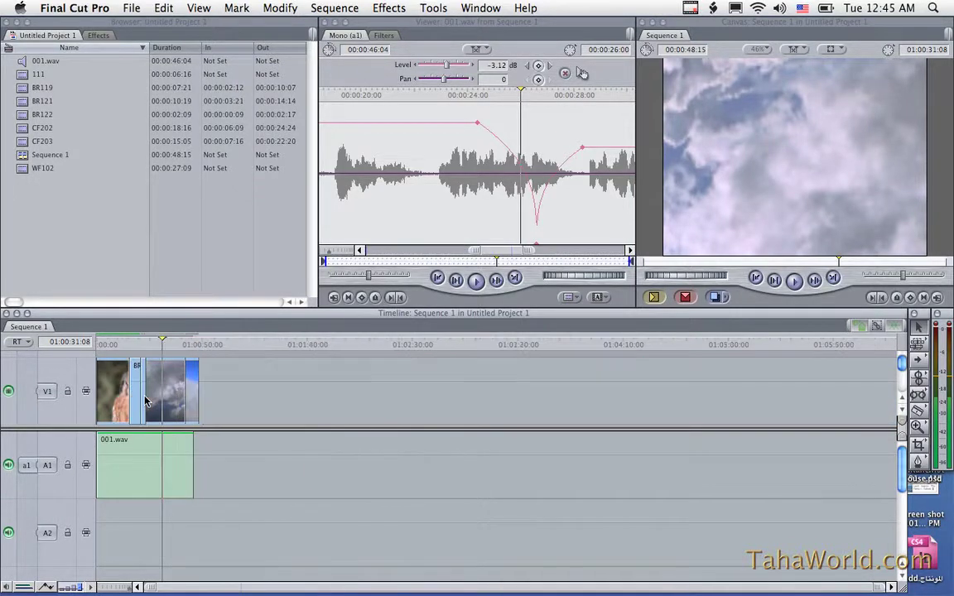
key(shift+z)
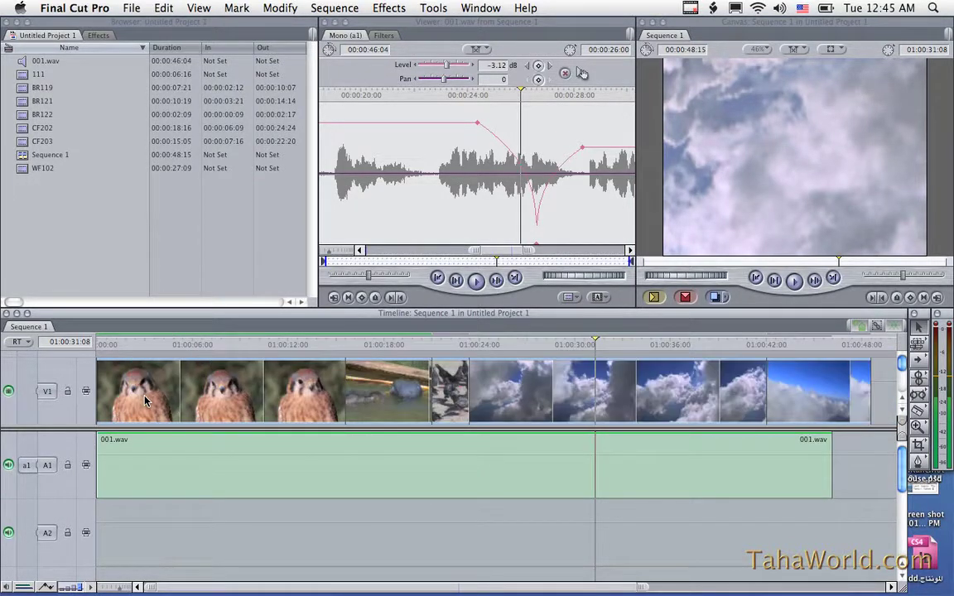
key(super+minus)
key(super+minus)
key(super+minus)
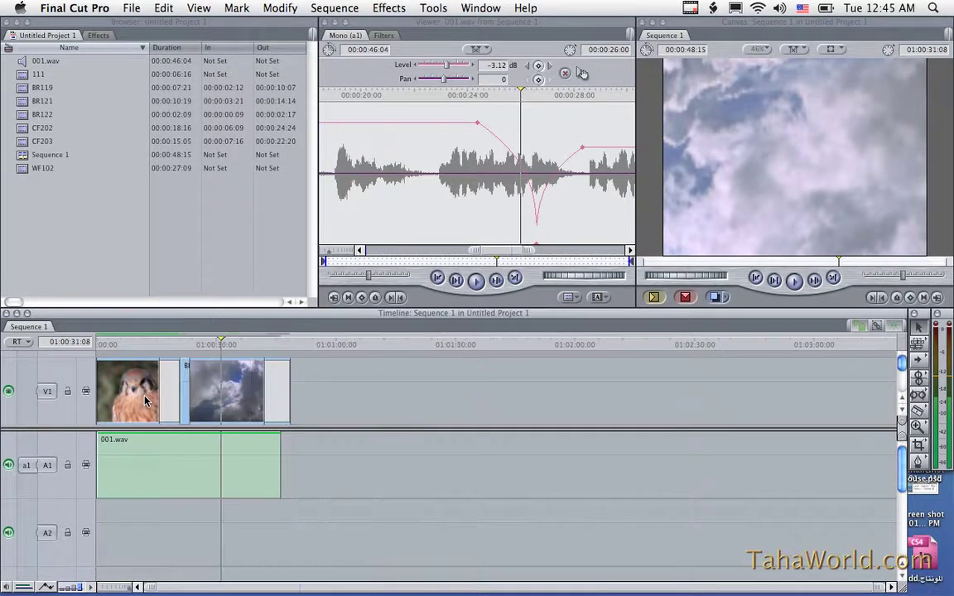
key(super+minus)
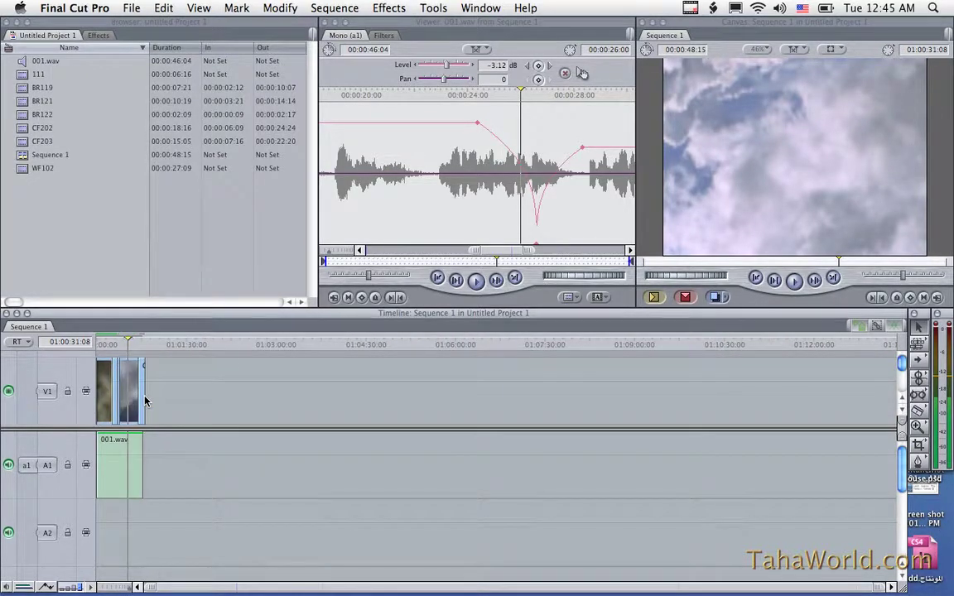
key(super+equal)
key(super+equal)
key(super+equal)
key(super+equal)
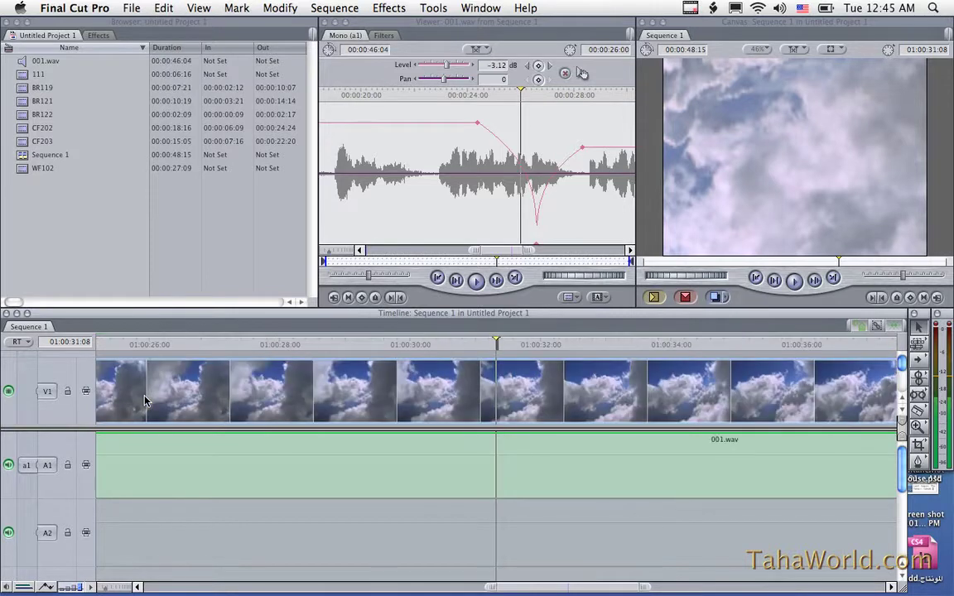
- Set the track height to Small, turn off the video filmstrips and bring the BR122 and CF202 clips into view
click(69, 587)
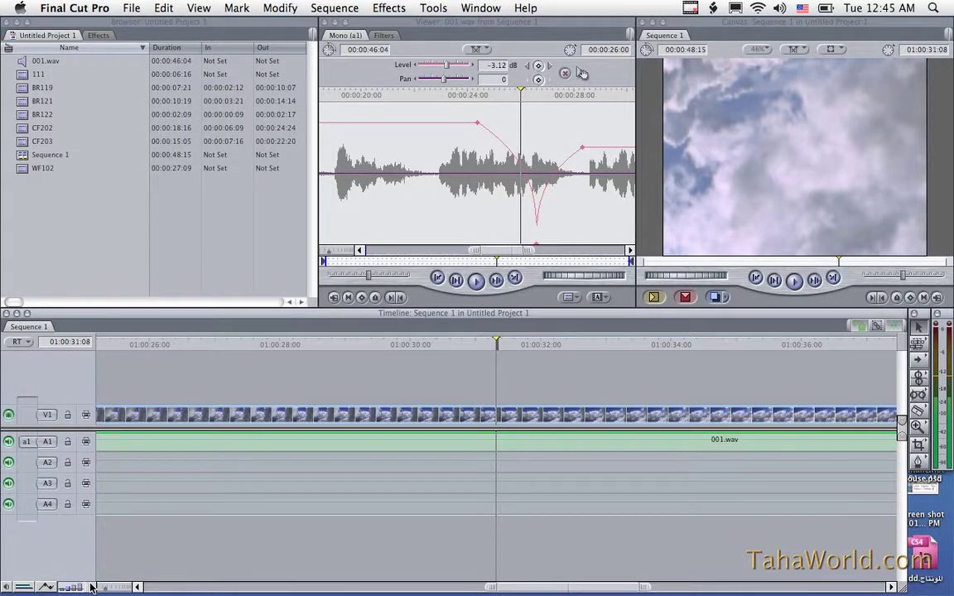
click(91, 587)
click(138, 391)
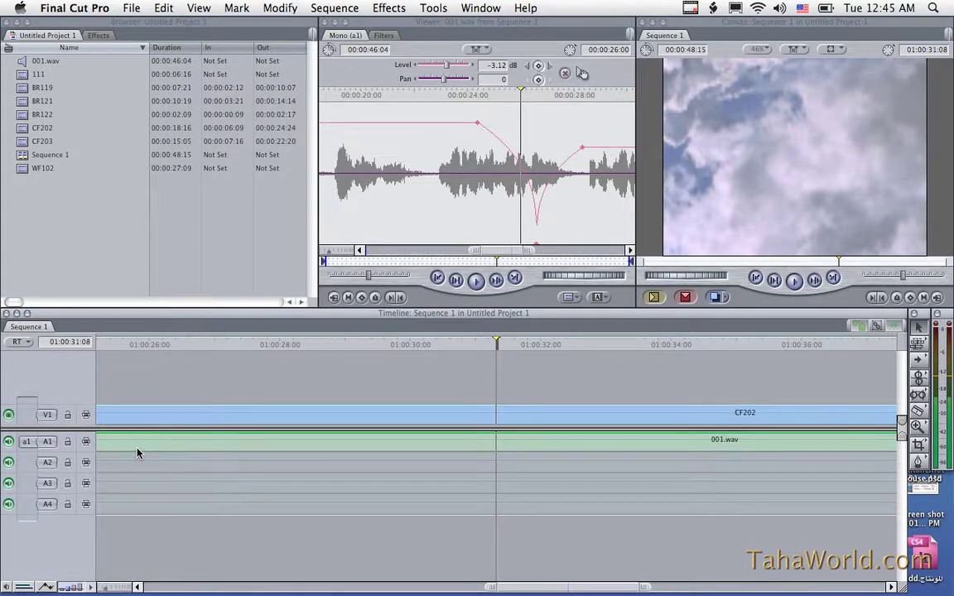
scroll(158, 453, left, 5)
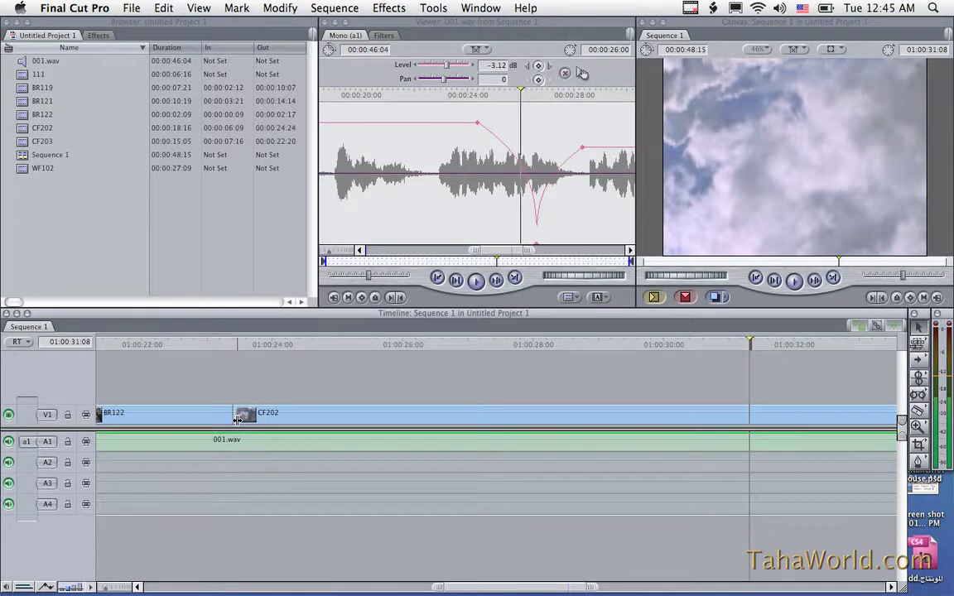
scroll(243, 486, left, 2)
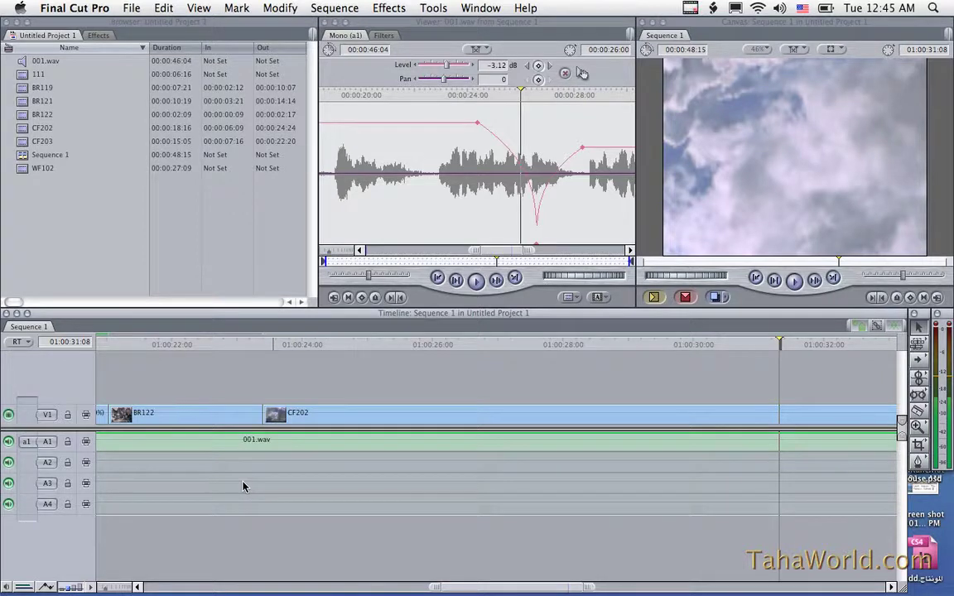
- Turn the video filmstrips on for the small tracks and off again
click(91, 587)
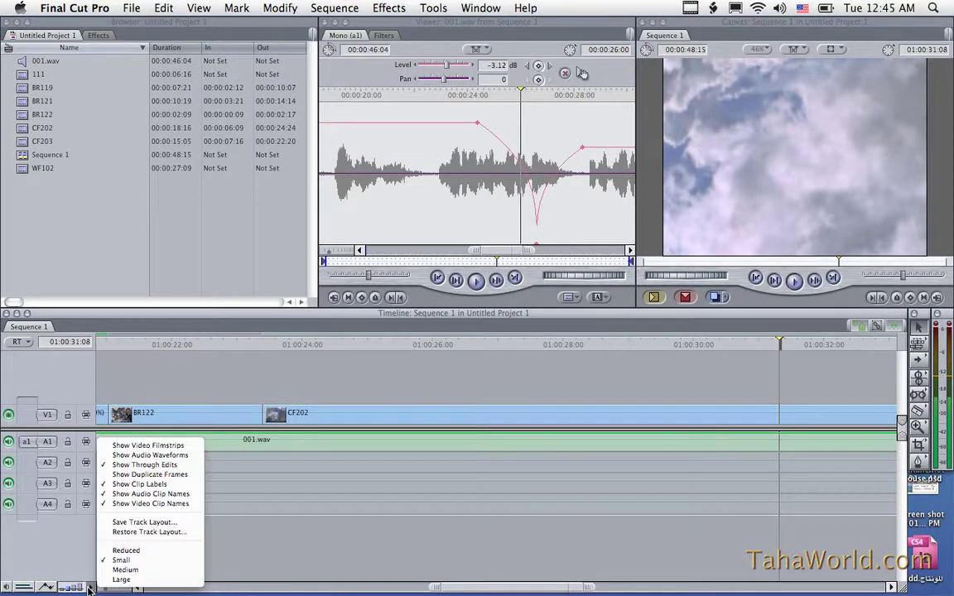
click(126, 446)
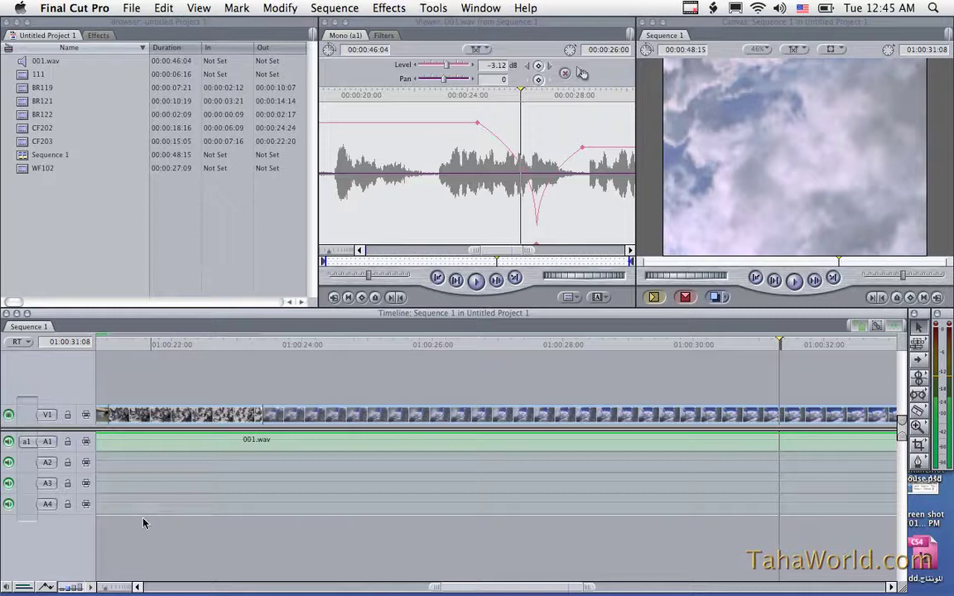
click(91, 587)
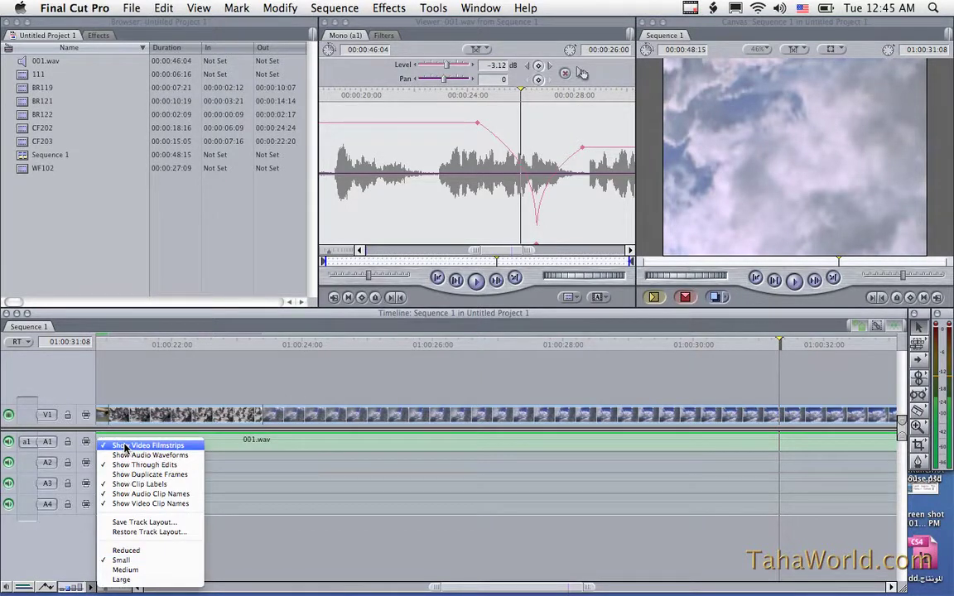
click(125, 446)
- Show audio waveforms on Medium-height tracks and play the sequence from about 01:00:22 into CF202
click(91, 587)
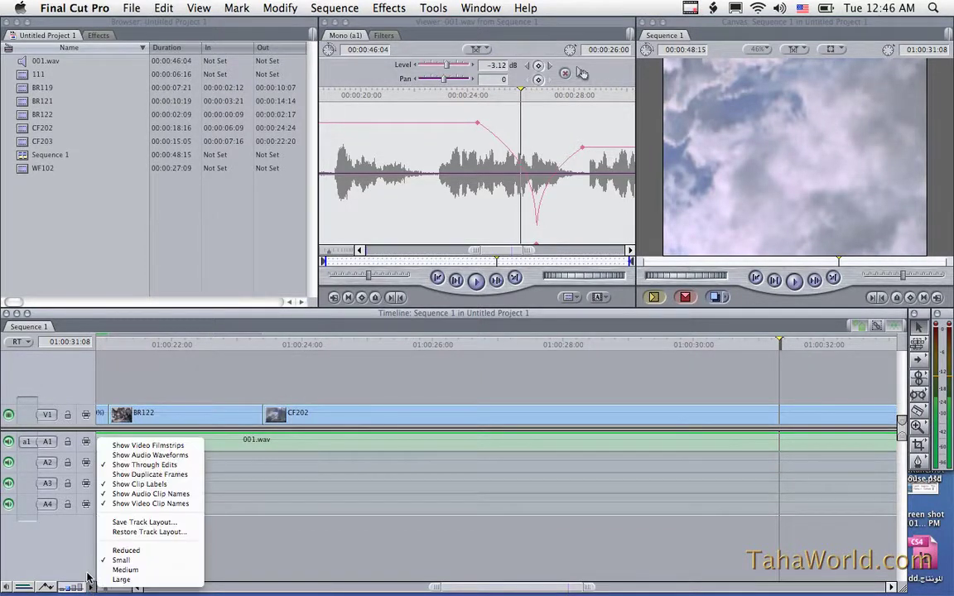
click(116, 455)
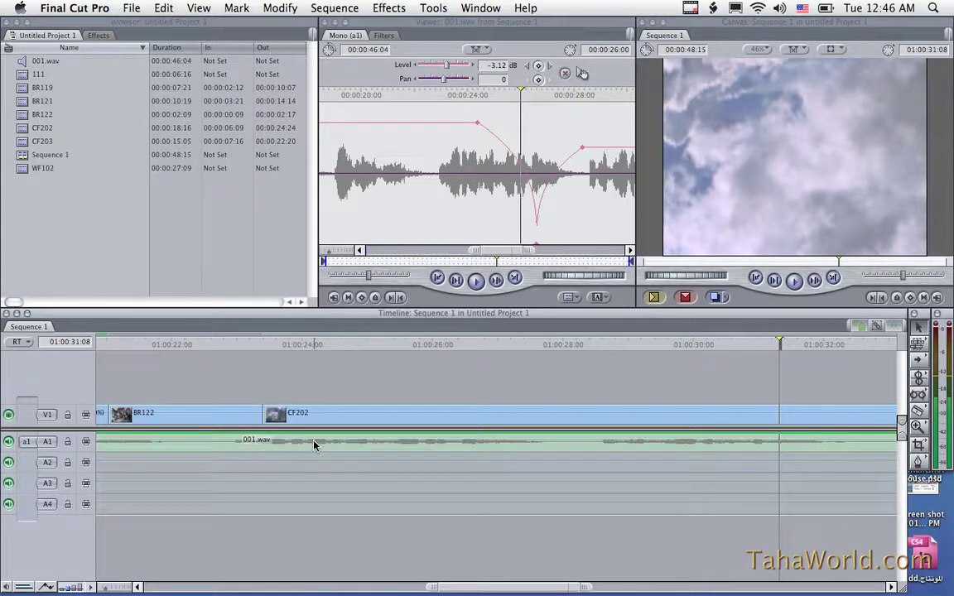
click(76, 588)
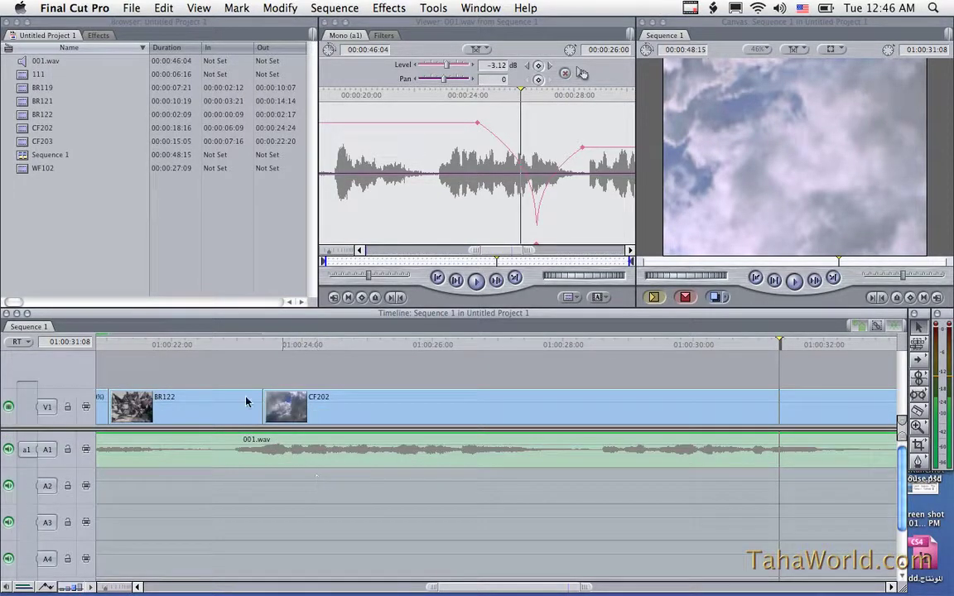
click(213, 345)
key(space)
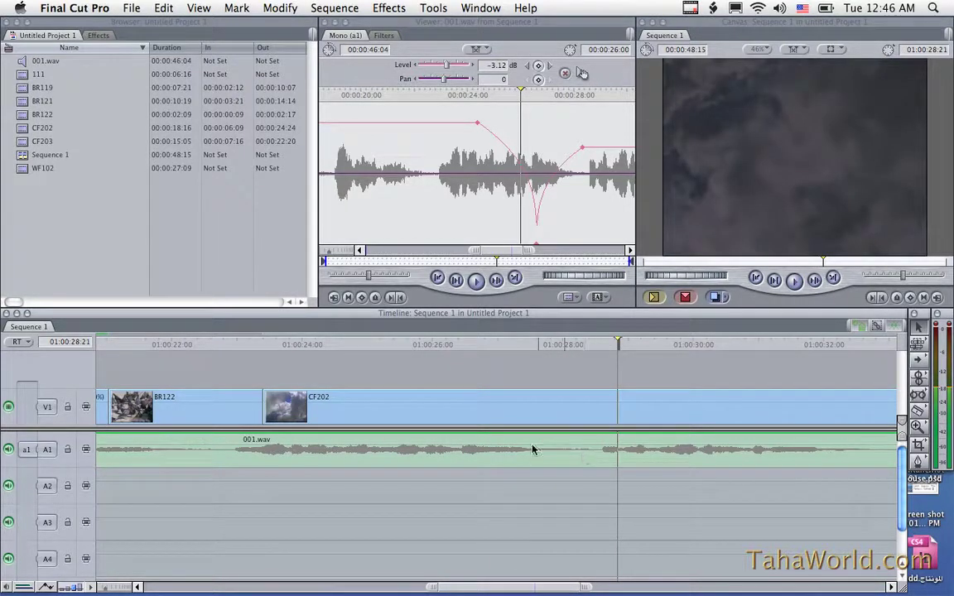
- Open 001.wav in the Viewer, show the clip overlays and raise its second level keyframe to match the first
double_click(478, 448)
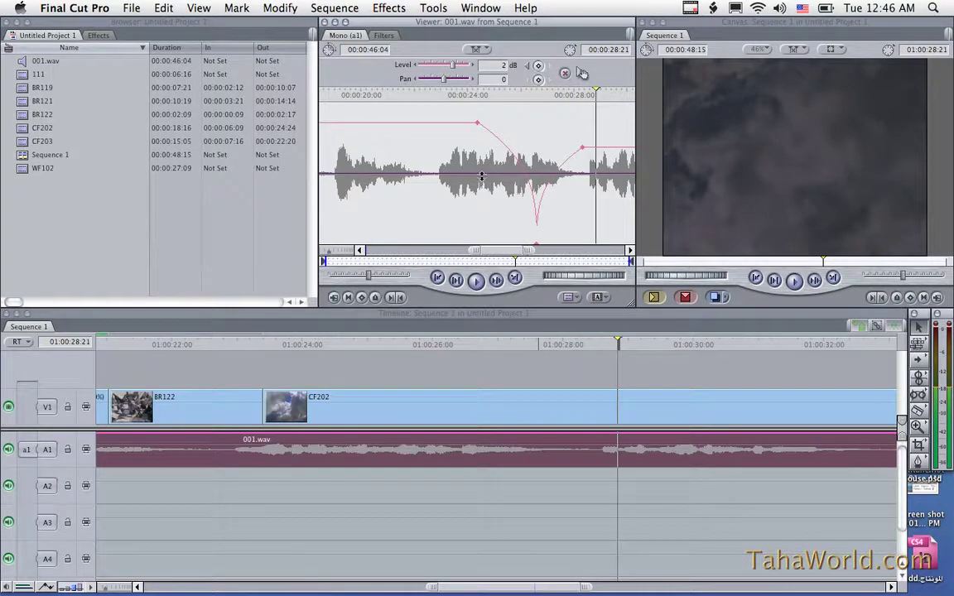
click(468, 493)
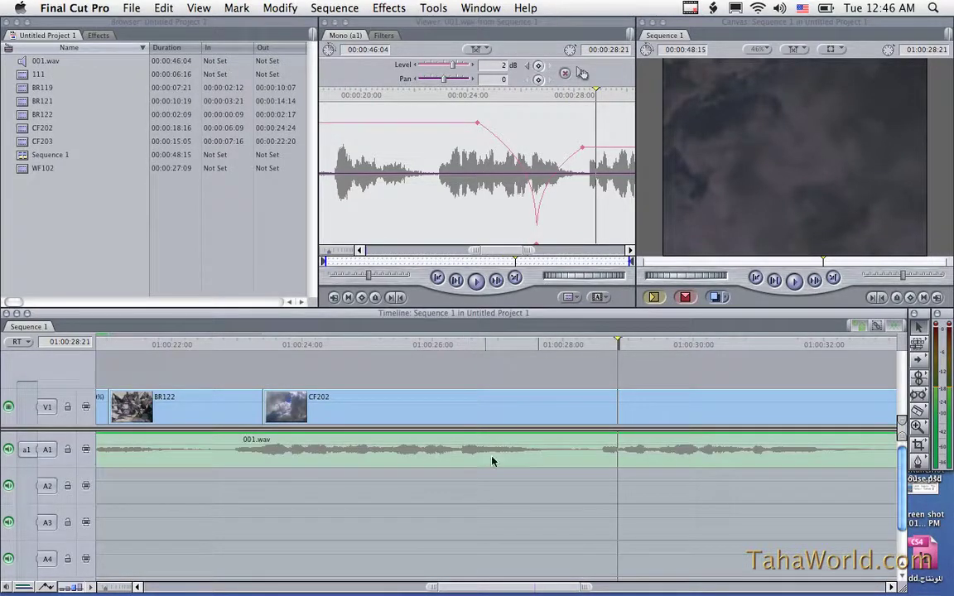
key(alt+w)
drag(472, 463, 470, 443)
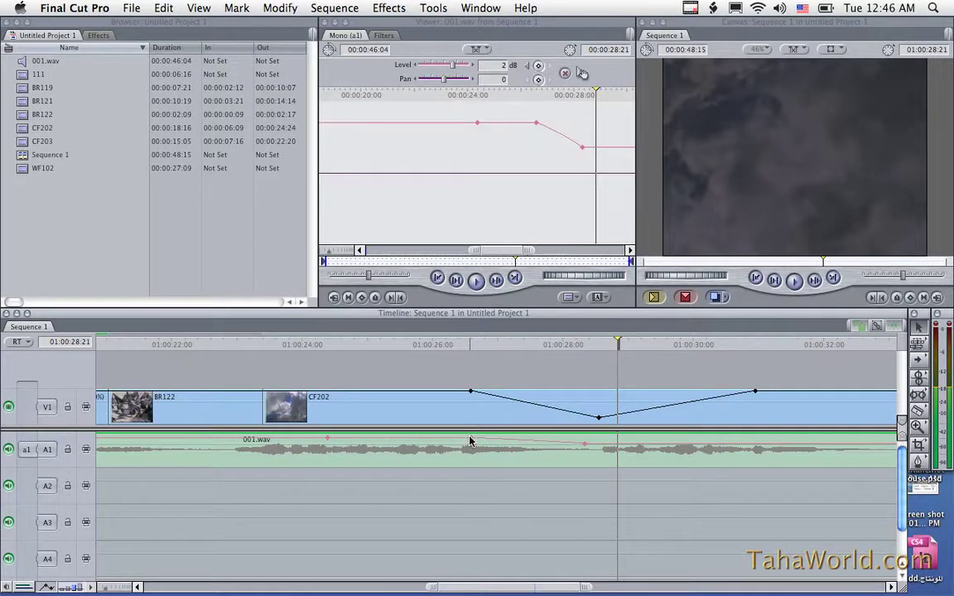
- Turn off the audio waveforms on the timeline tracks
click(90, 584)
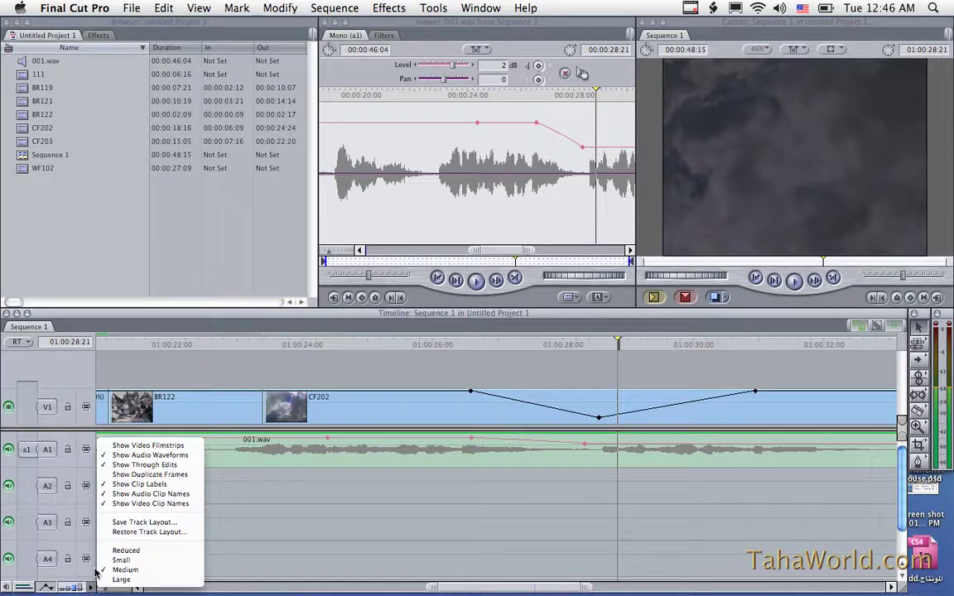
click(193, 455)
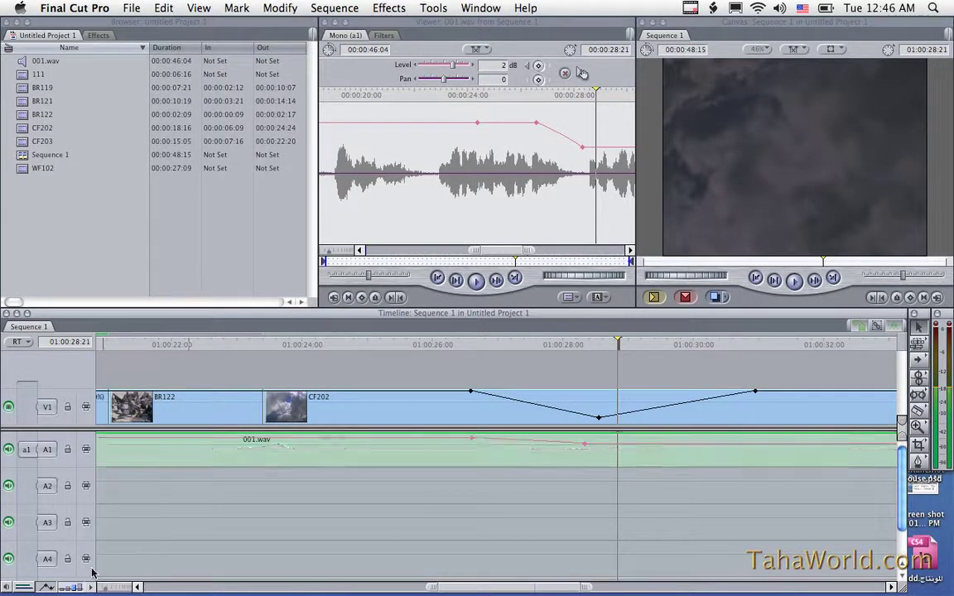
click(92, 585)
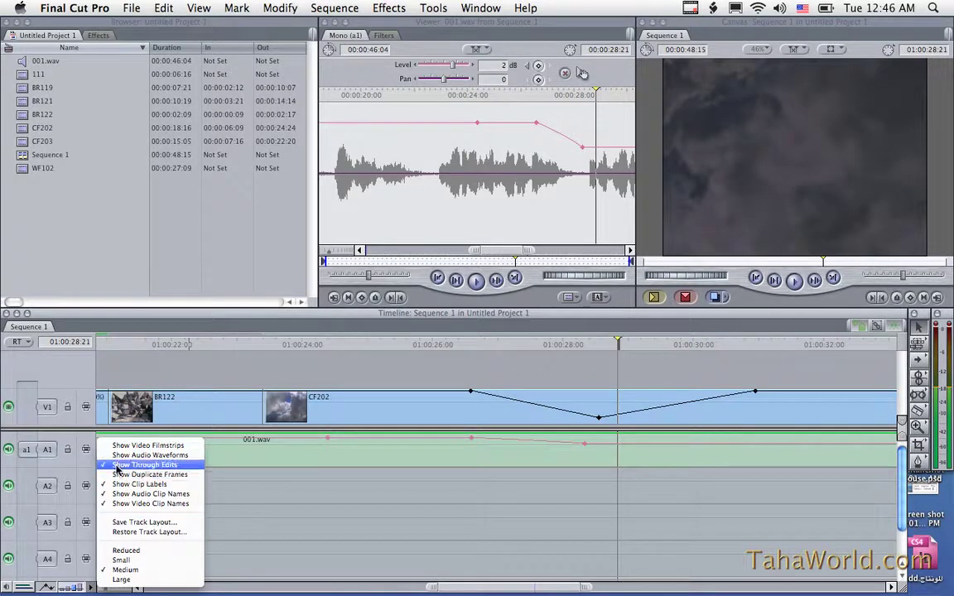
click(402, 351)
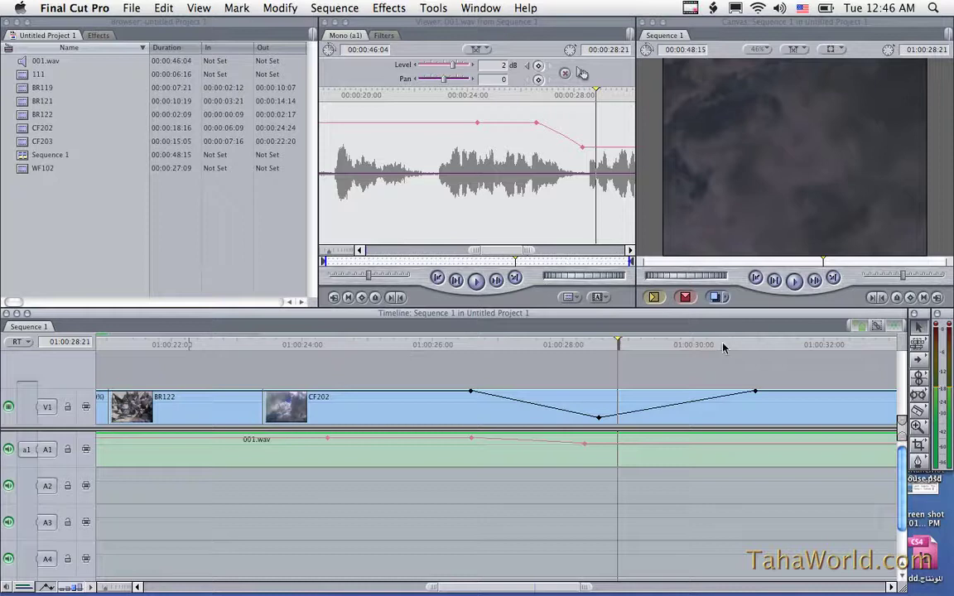
- Cut the CF202 clip on V1 with the Razor Blade at about 01:00:25:10, ahead of its first opacity keyframe
click(918, 460)
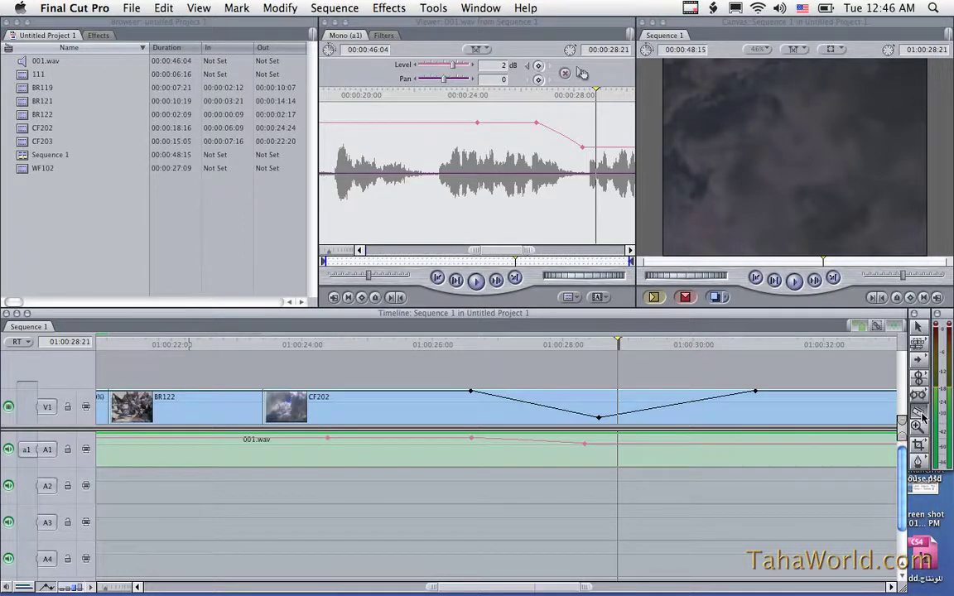
key(b)
click(395, 406)
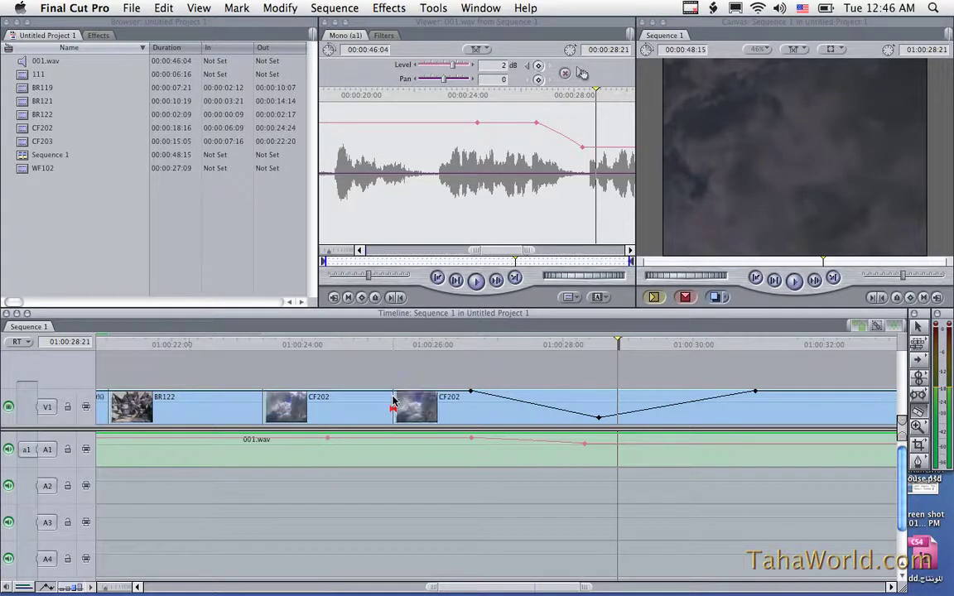
click(362, 405)
key(super+z)
- Turn on the duplicate frames display and turn off the clip labels in the timeline
click(83, 587)
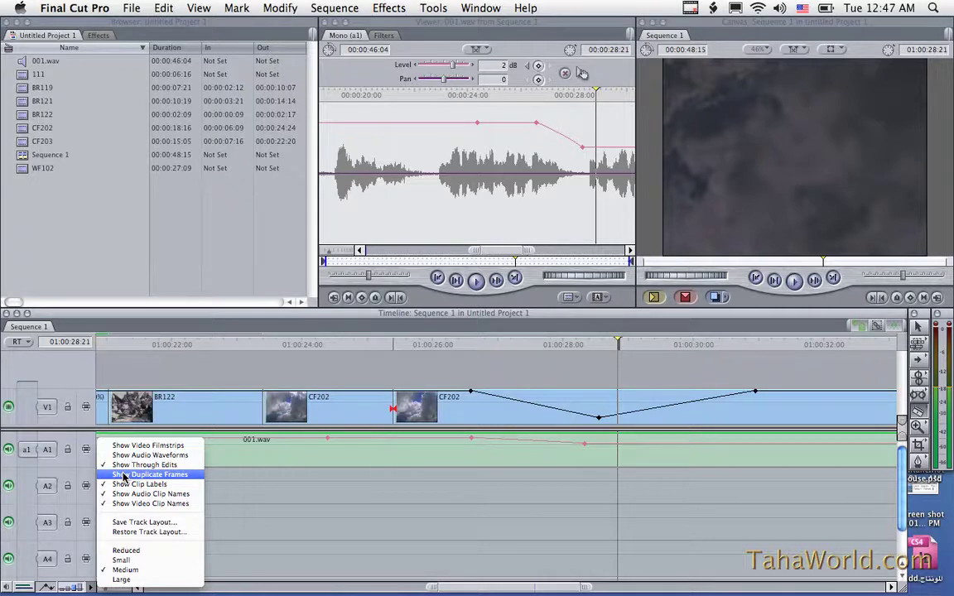
click(123, 476)
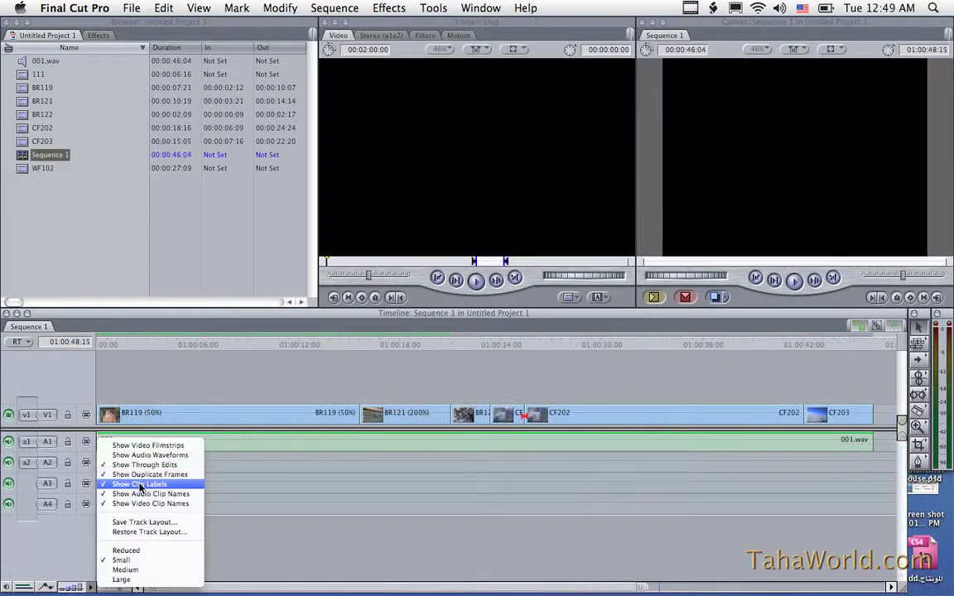
click(139, 487)
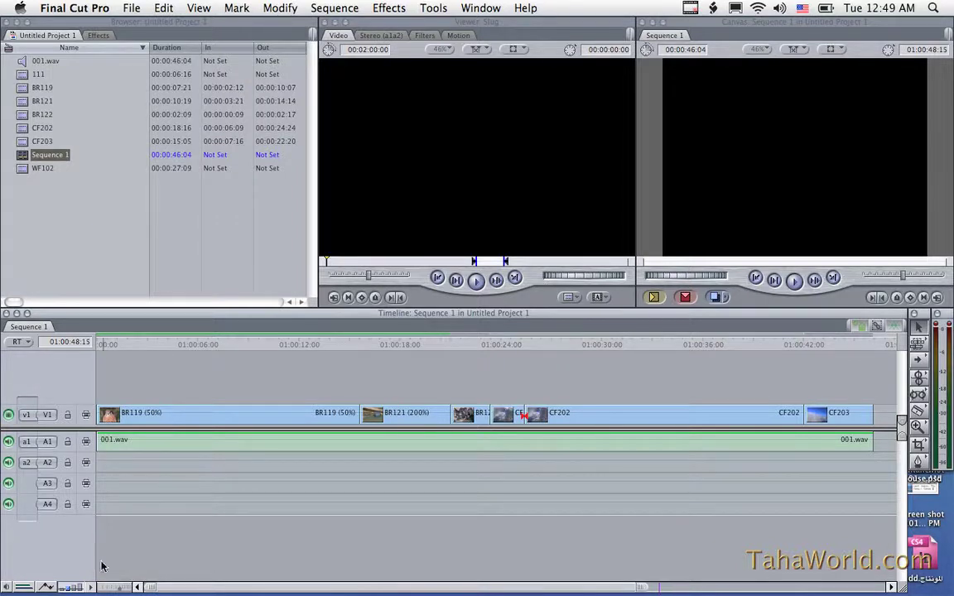
- Hide the audio and video clip names in the timeline and show both again
click(91, 587)
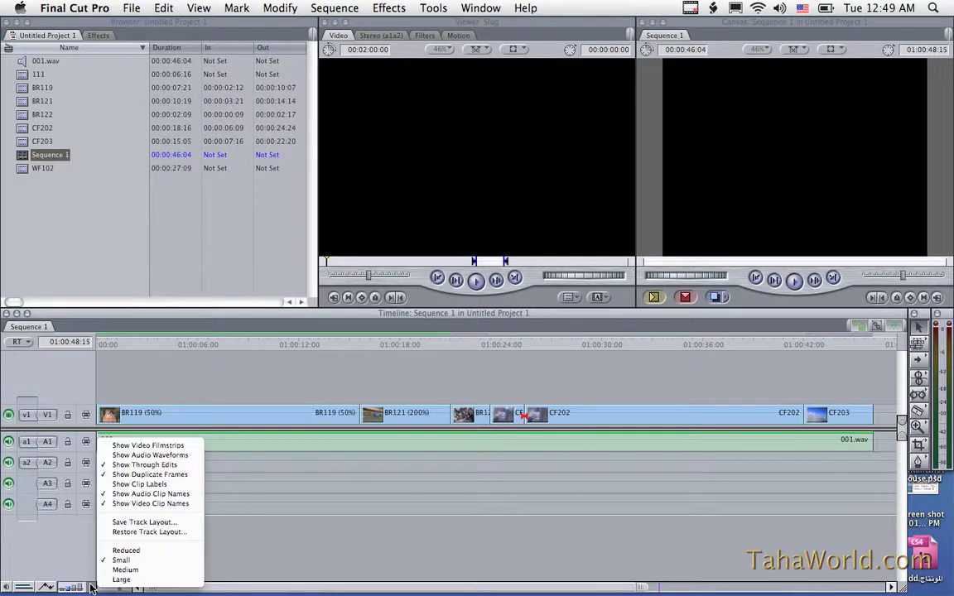
click(125, 495)
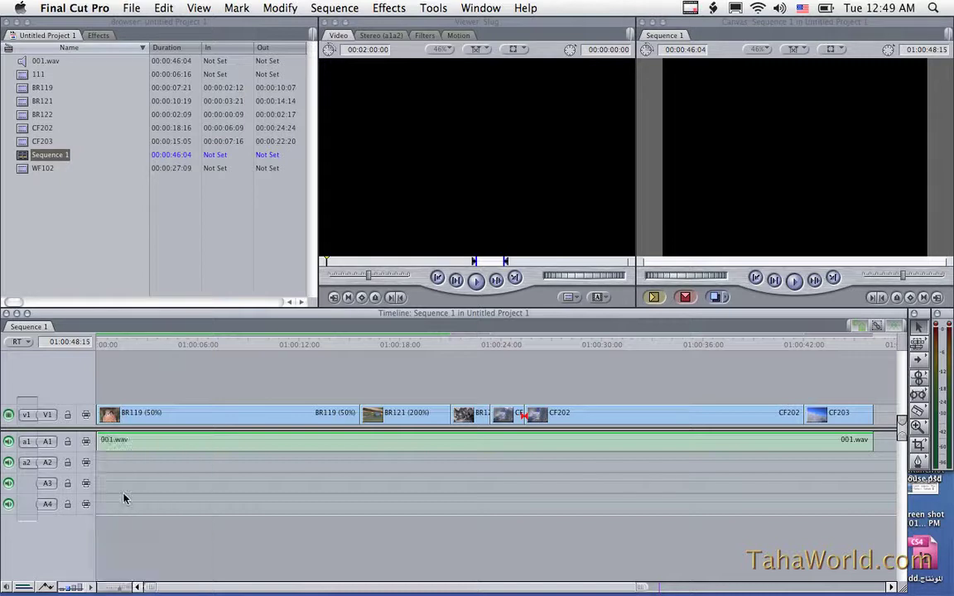
click(88, 587)
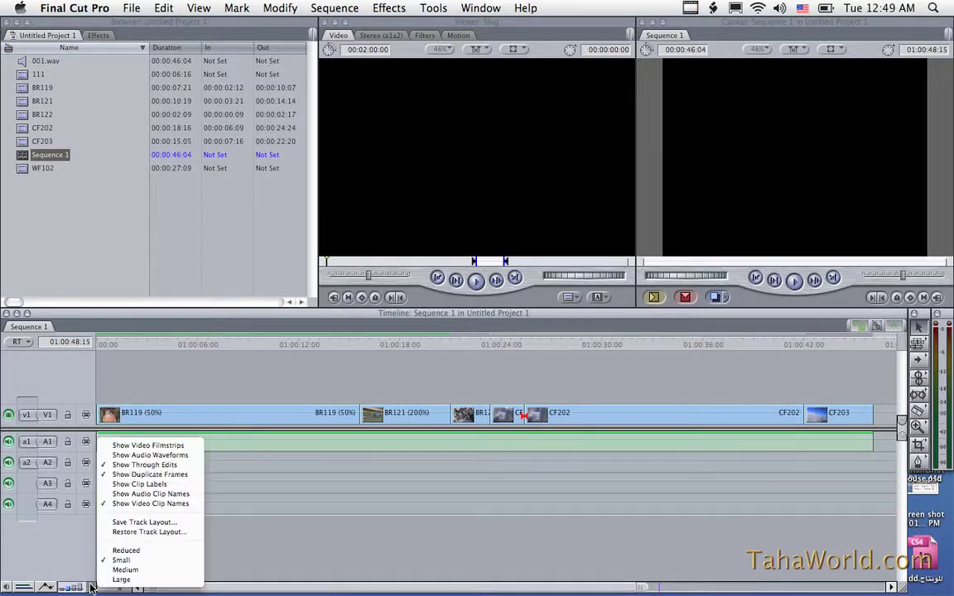
click(118, 504)
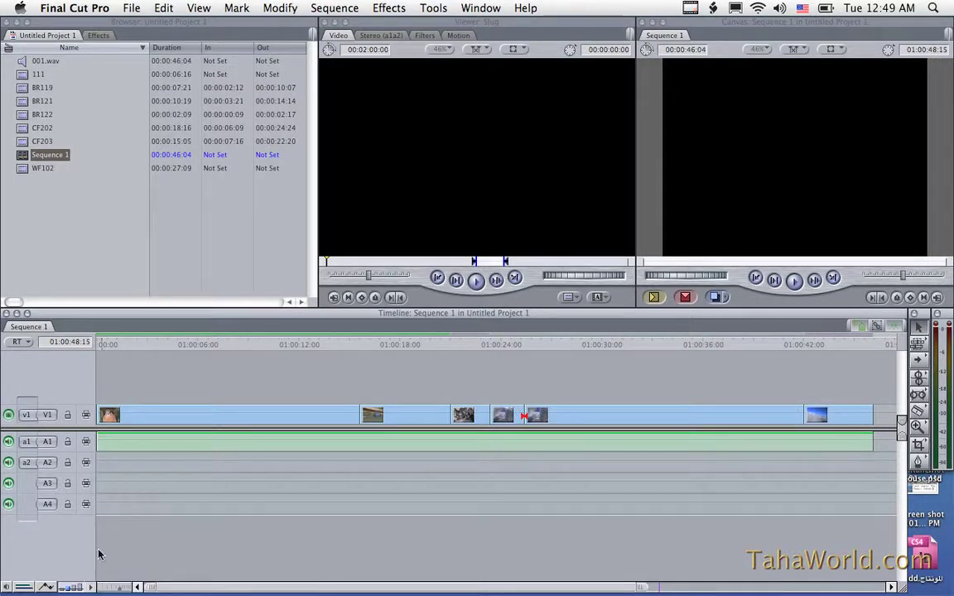
click(88, 582)
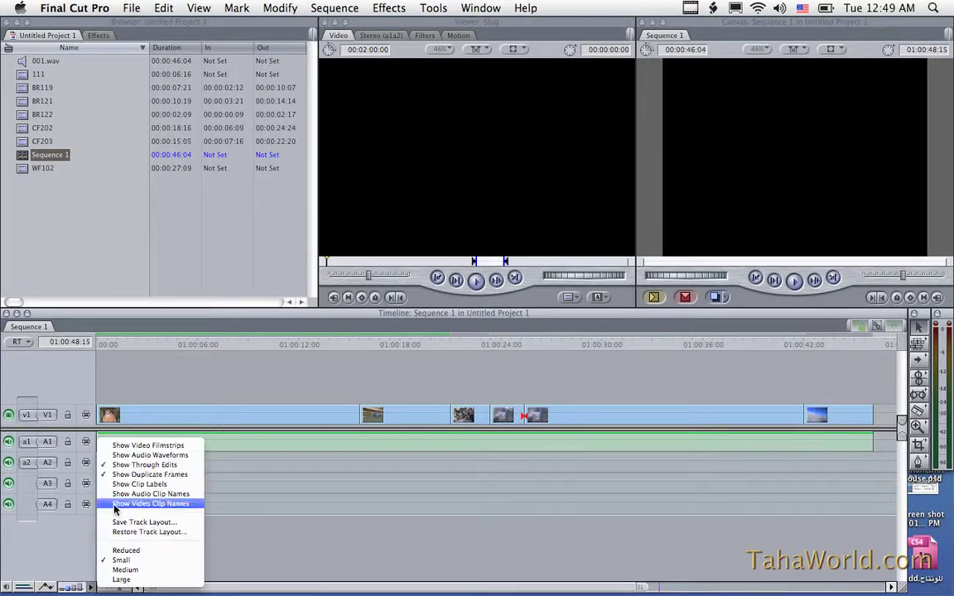
click(116, 505)
click(88, 586)
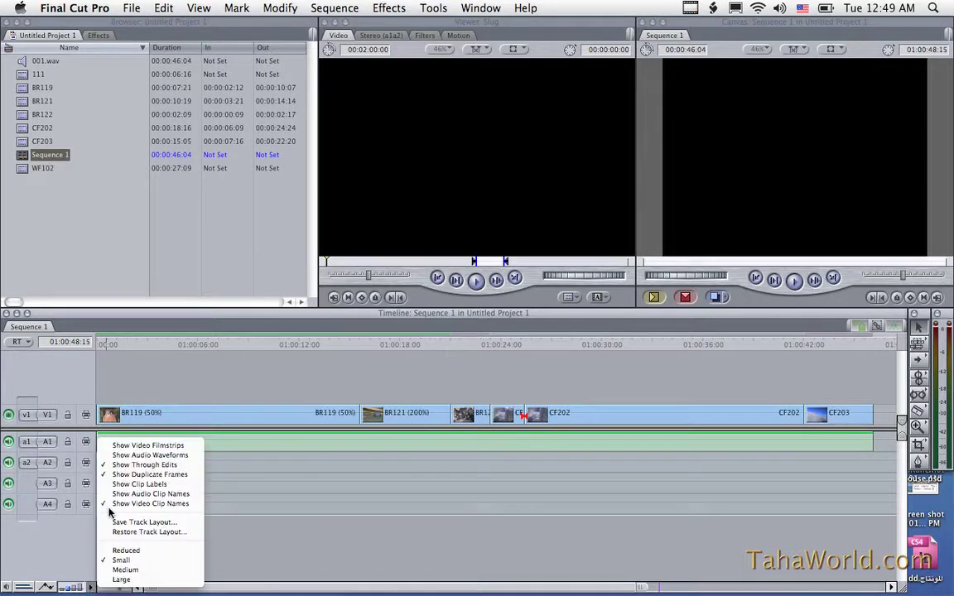
click(113, 494)
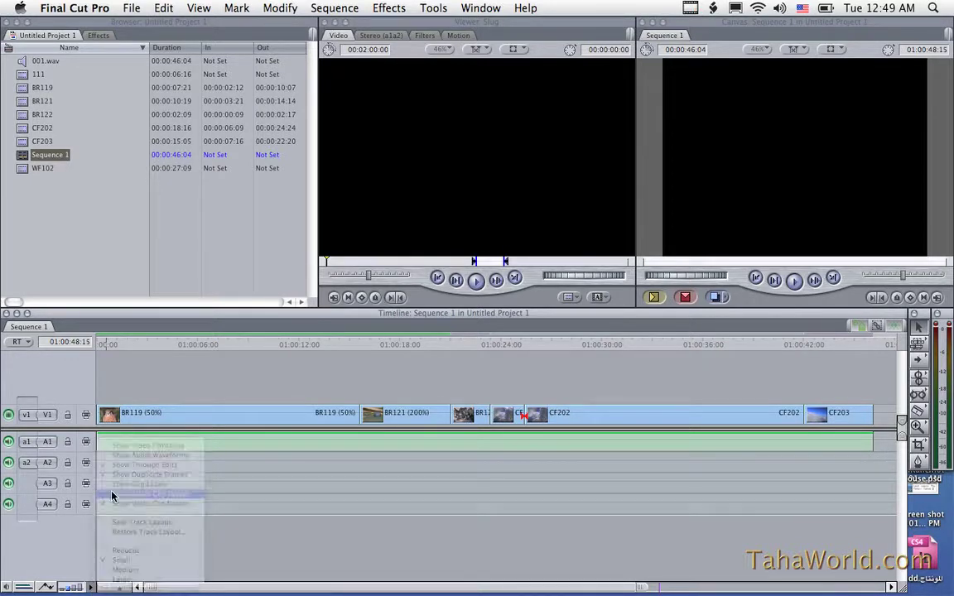
- Save the track layout under the name Custom Track Layout, and open and dismiss the Restore Track Layout dialog
click(90, 586)
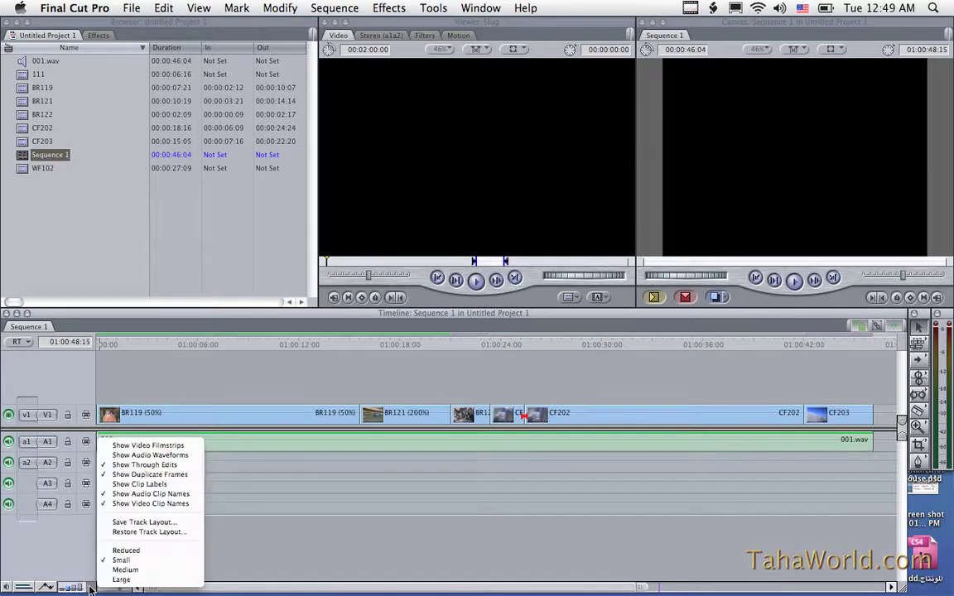
click(103, 524)
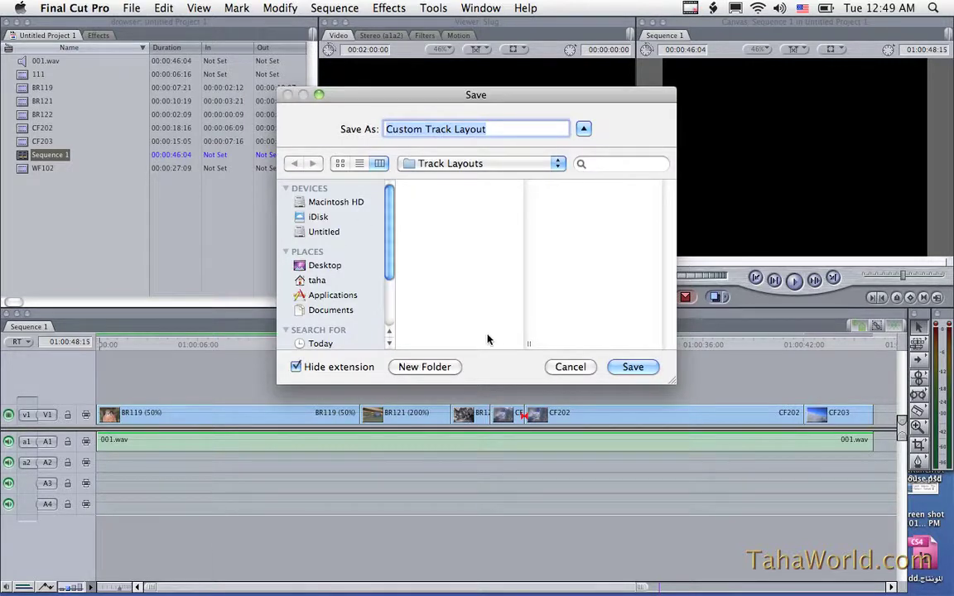
click(632, 367)
click(89, 584)
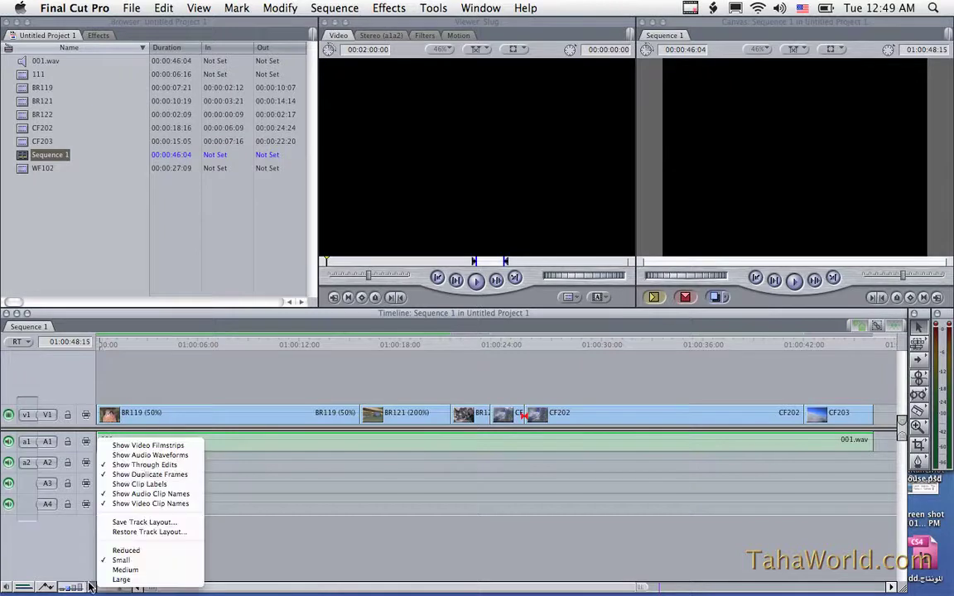
click(106, 532)
click(570, 544)
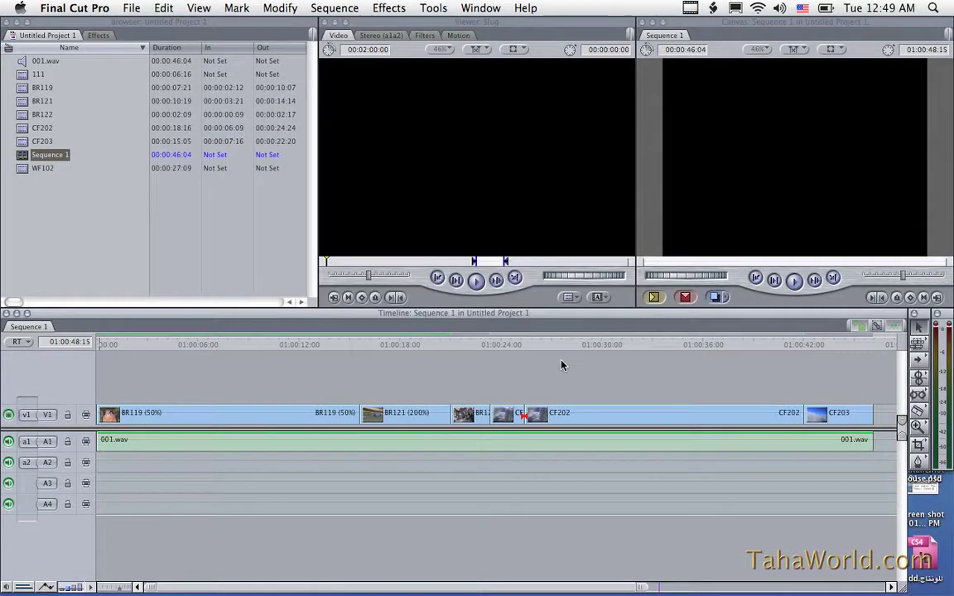
- Switch the track height through Large, Medium and Reduced, and set it back to Medium
click(91, 586)
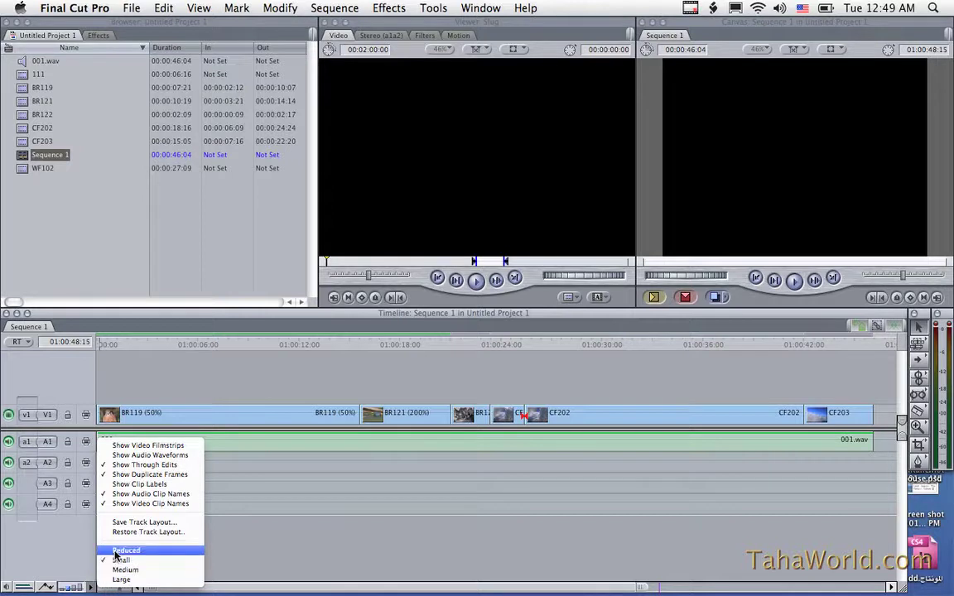
click(120, 581)
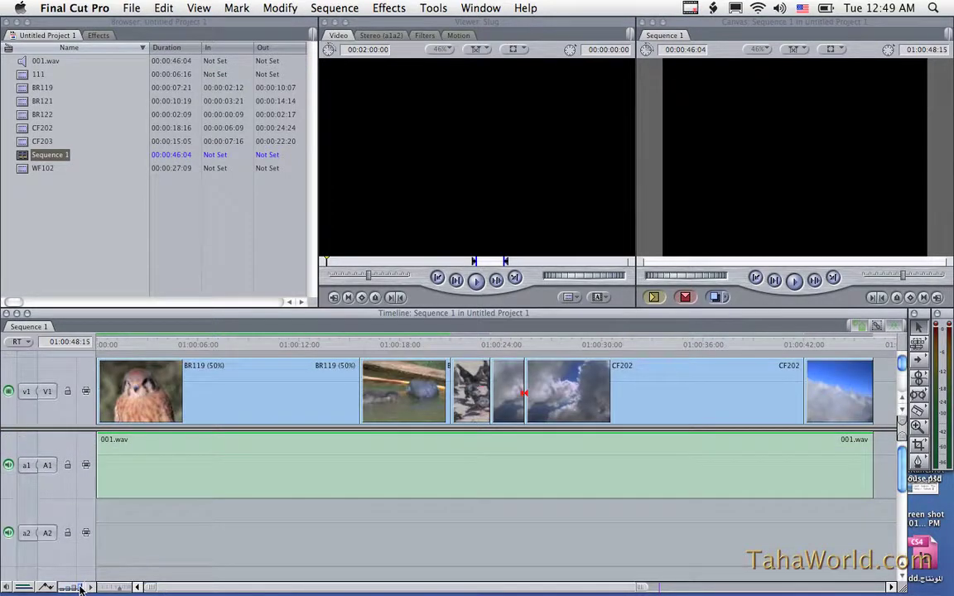
click(72, 588)
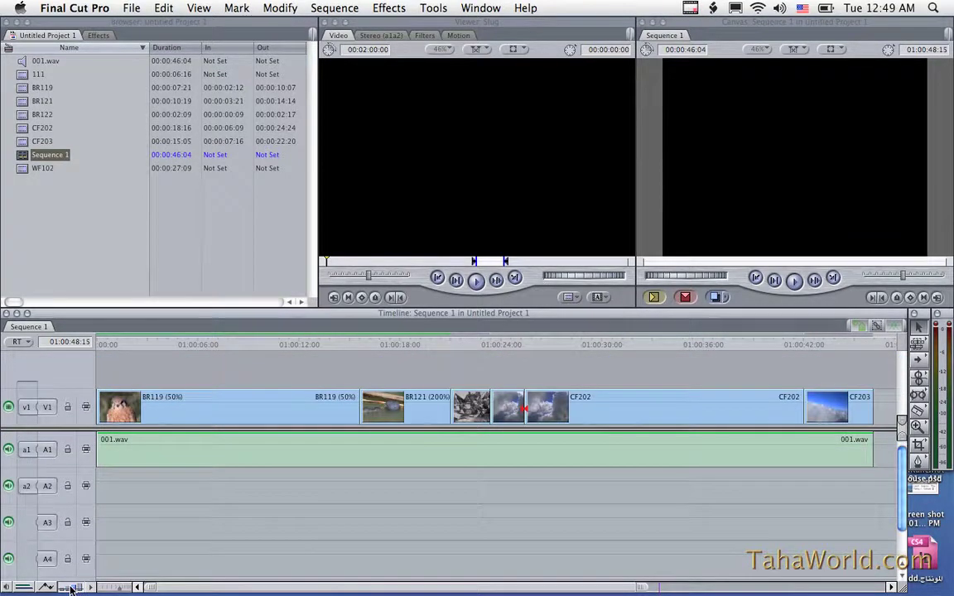
click(66, 589)
click(66, 589)
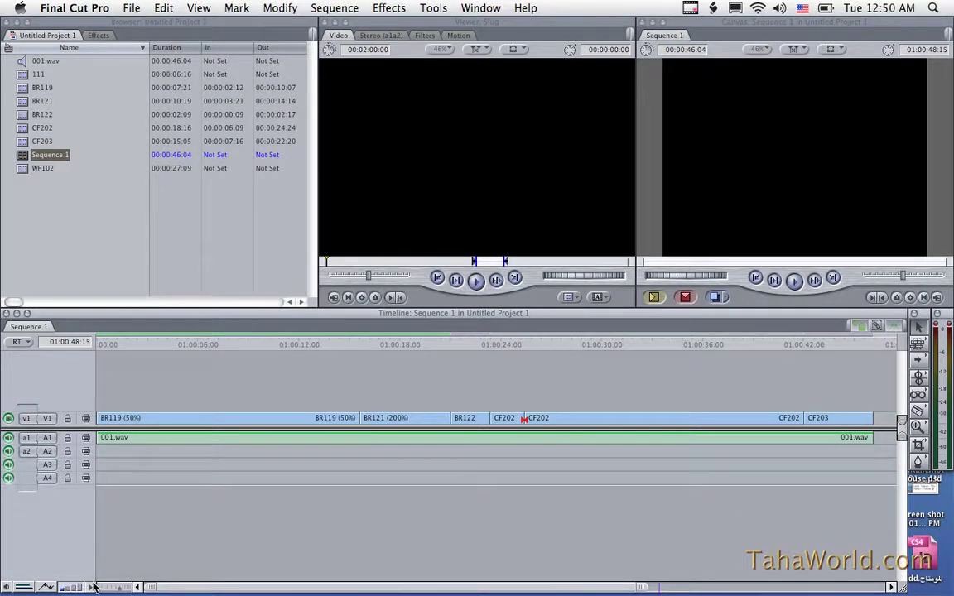
click(89, 587)
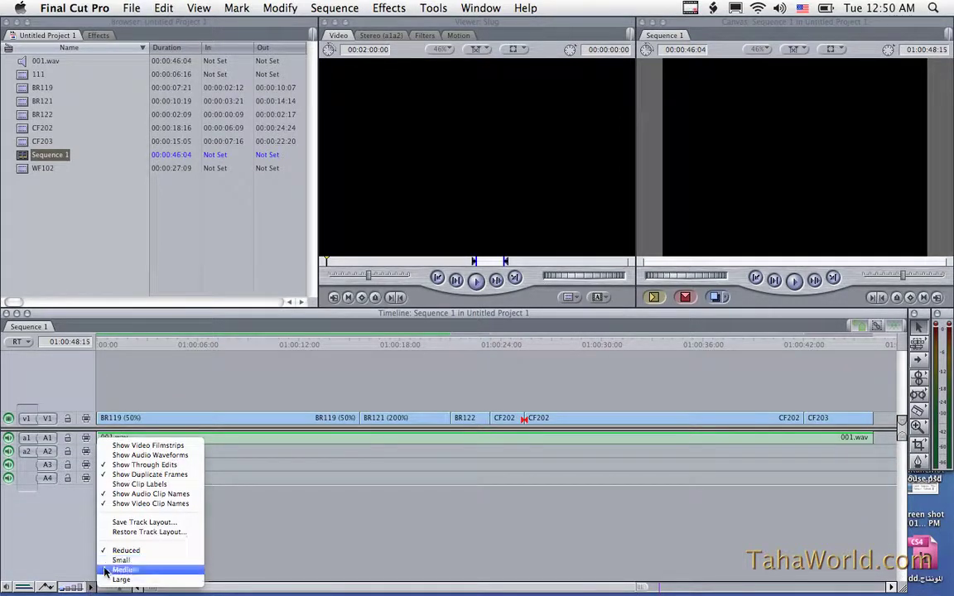
click(105, 570)
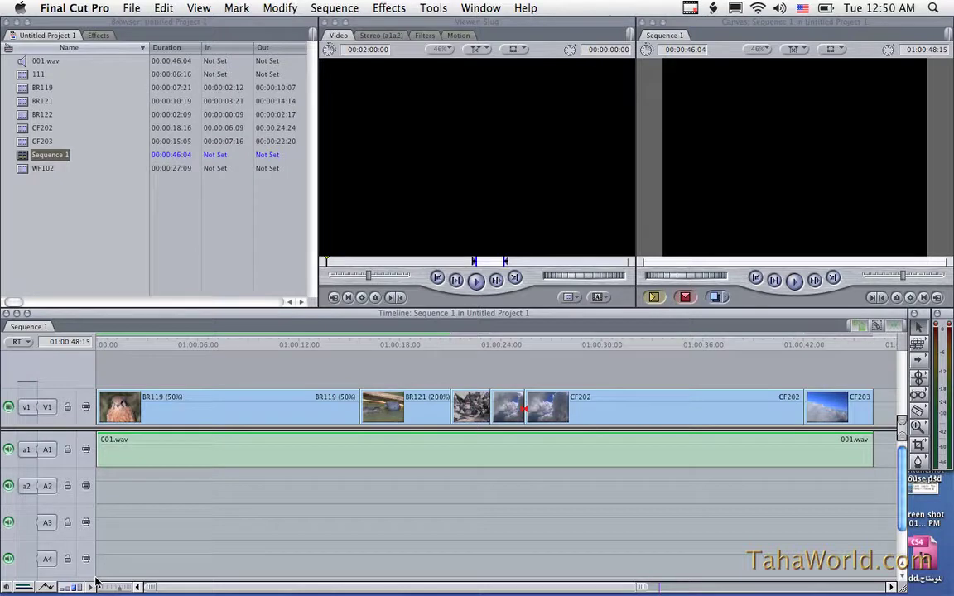
- Zoom the timeline out and in, and scroll it along the sequence from BR119 to CF202
mouse_move(116, 589)
mouse_down()
mouse_move(106, 588)
mouse_move(134, 589)
mouse_up()
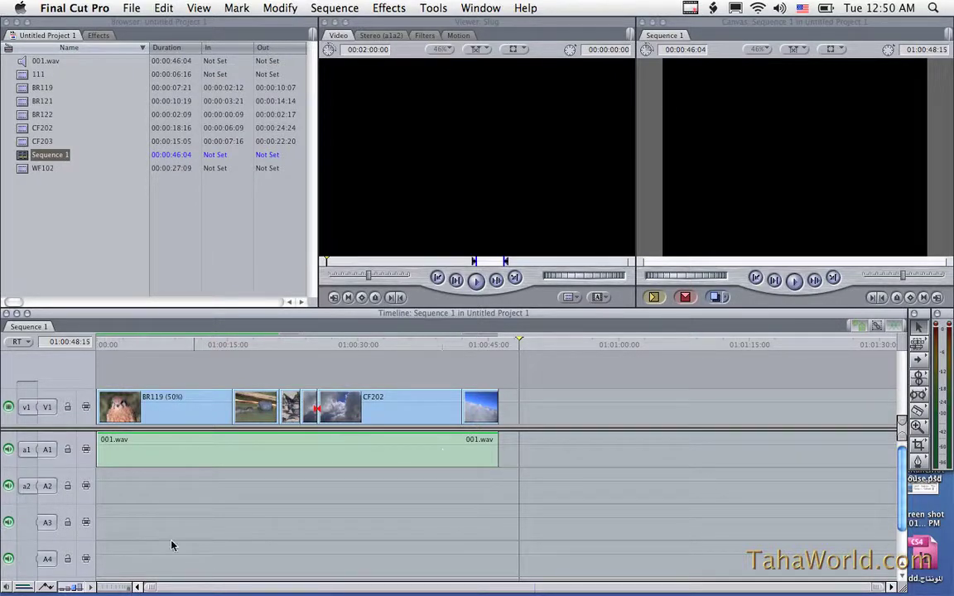
drag(132, 589, 108, 589)
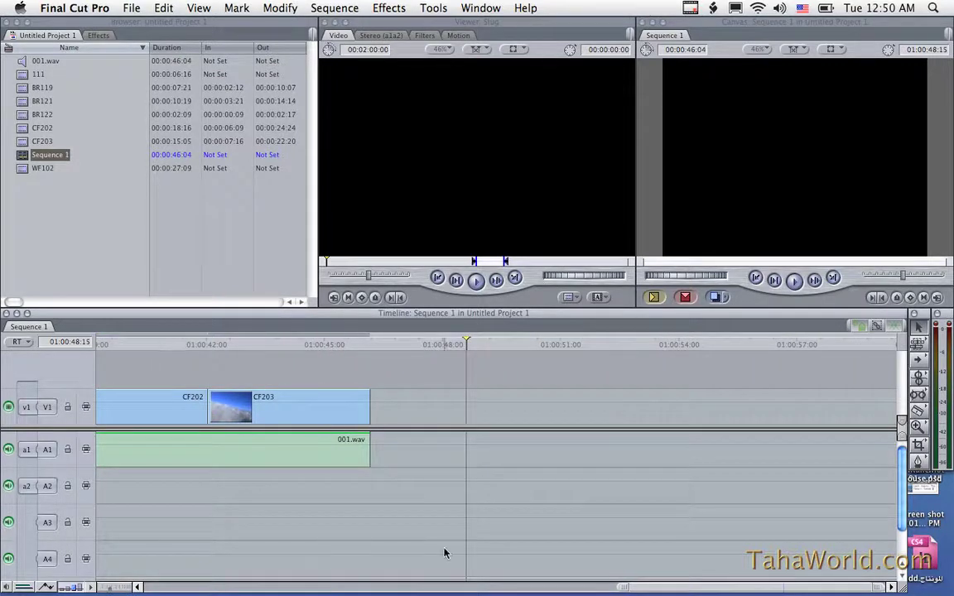
drag(640, 587, 152, 584)
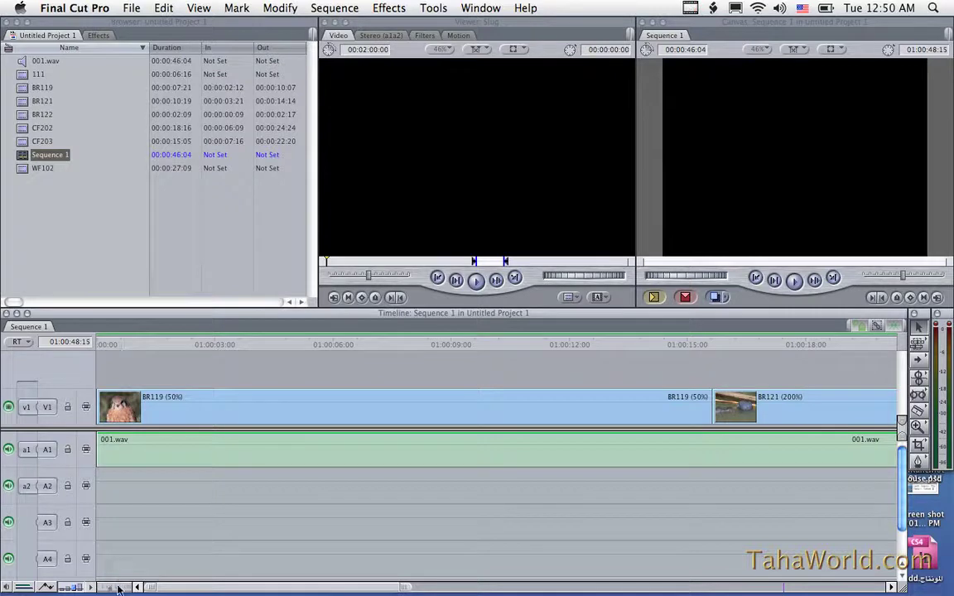
drag(166, 588, 191, 586)
drag(432, 588, 520, 588)
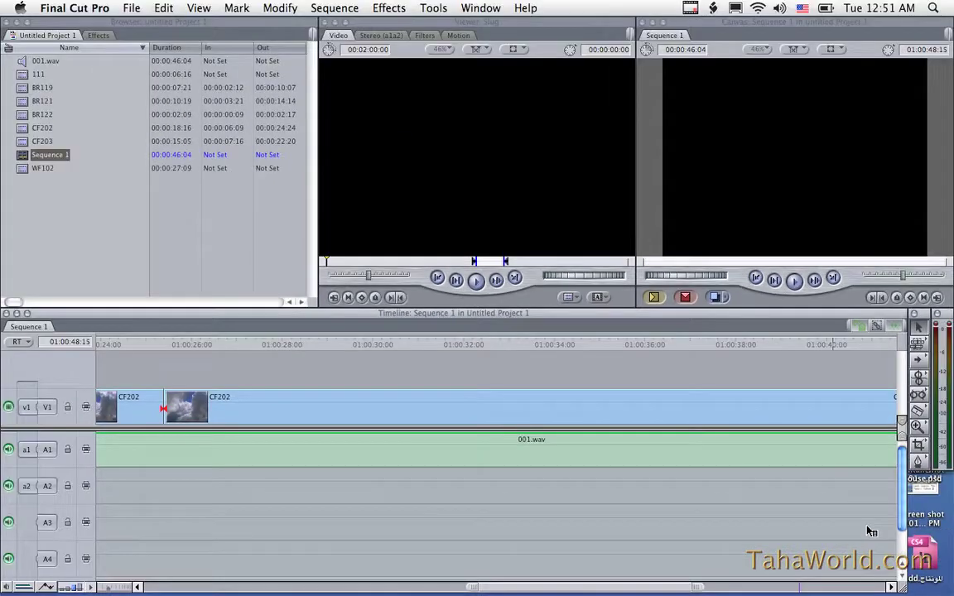
- Jump the timeline view to the playhead, scroll back to BR122 and CF202, and jump to the playhead again
click(800, 587)
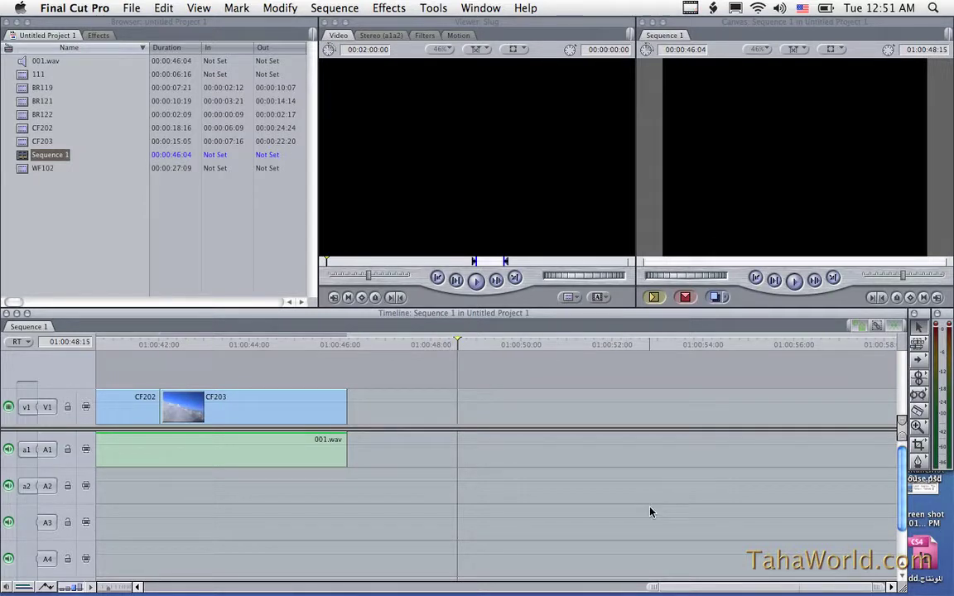
drag(670, 584, 443, 584)
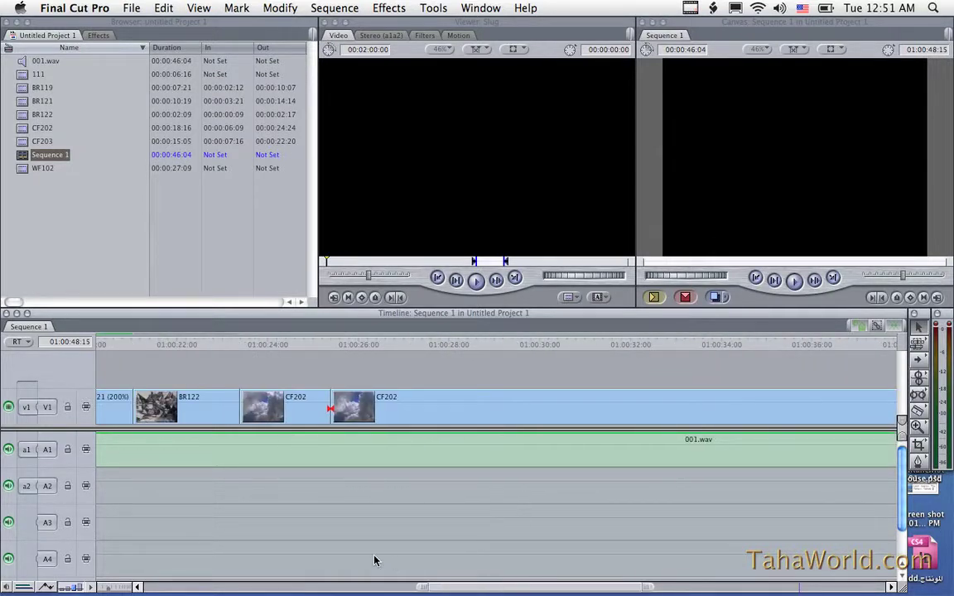
click(799, 589)
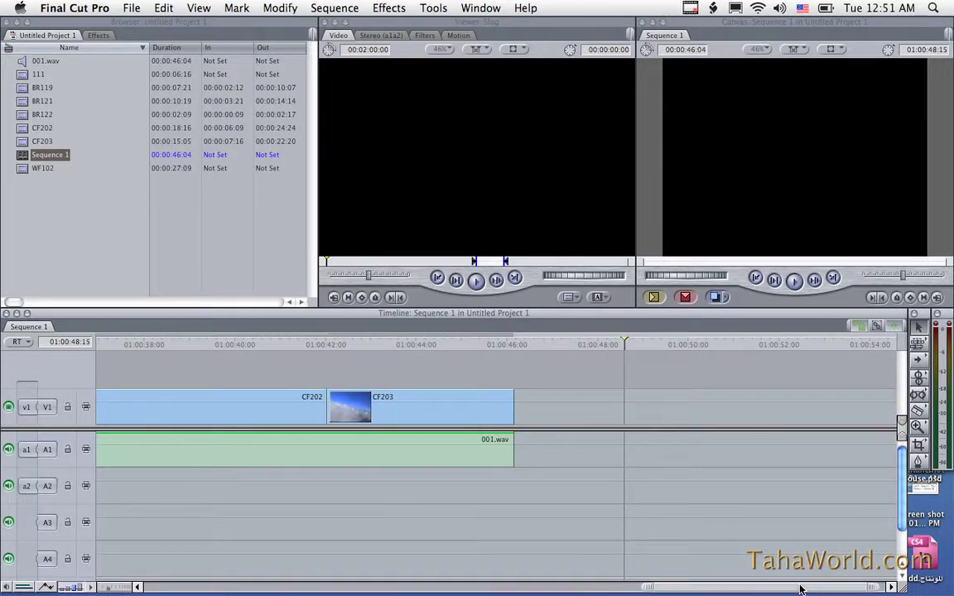